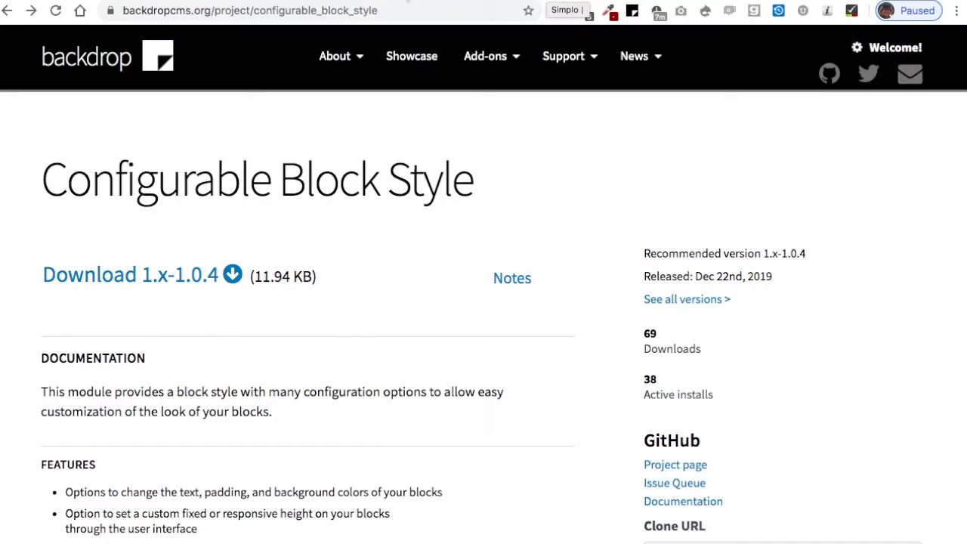
Step: Look over the home page of the Simplo demo site and return to the local Configurable Block Style site
left_click(402, 0)
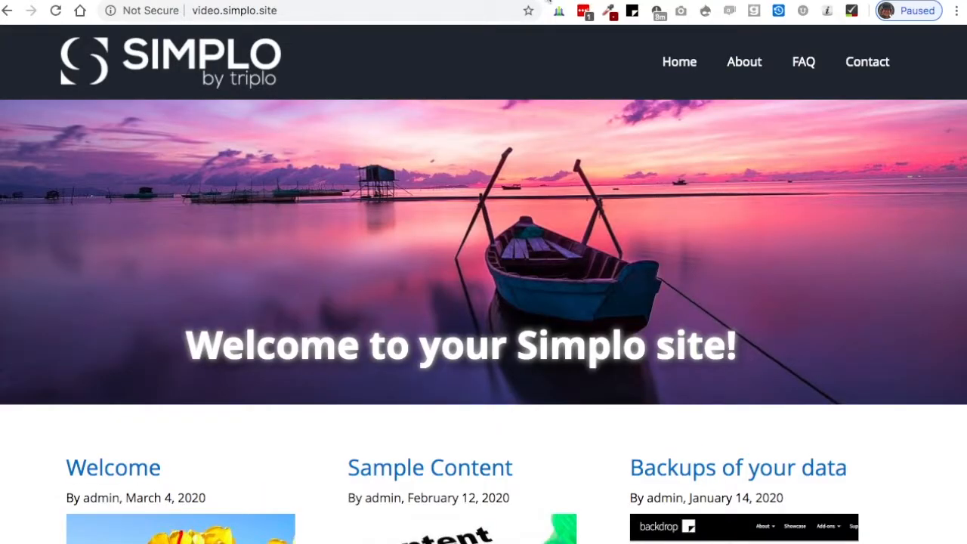
scroll(576, 274, "down", 2)
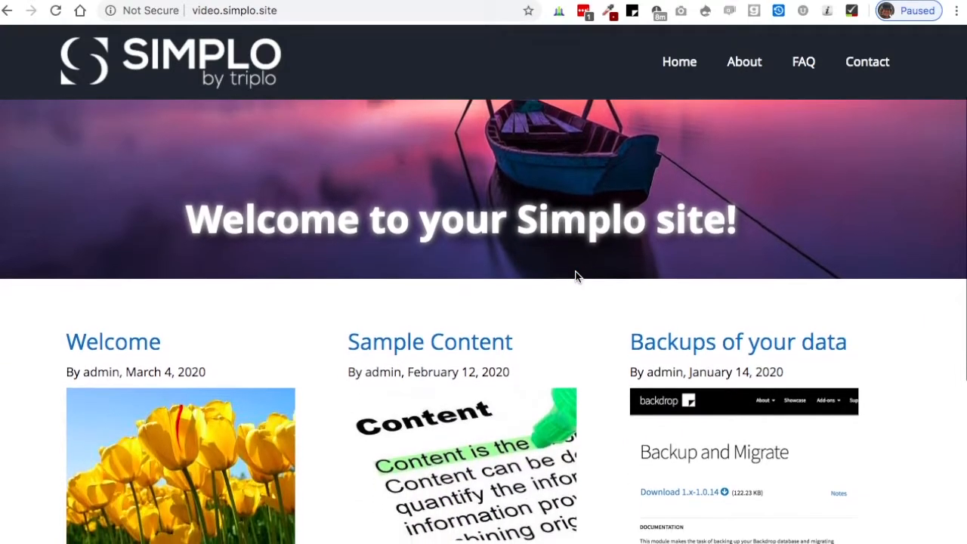
scroll(576, 275, "up", 2)
left_click(411, 1)
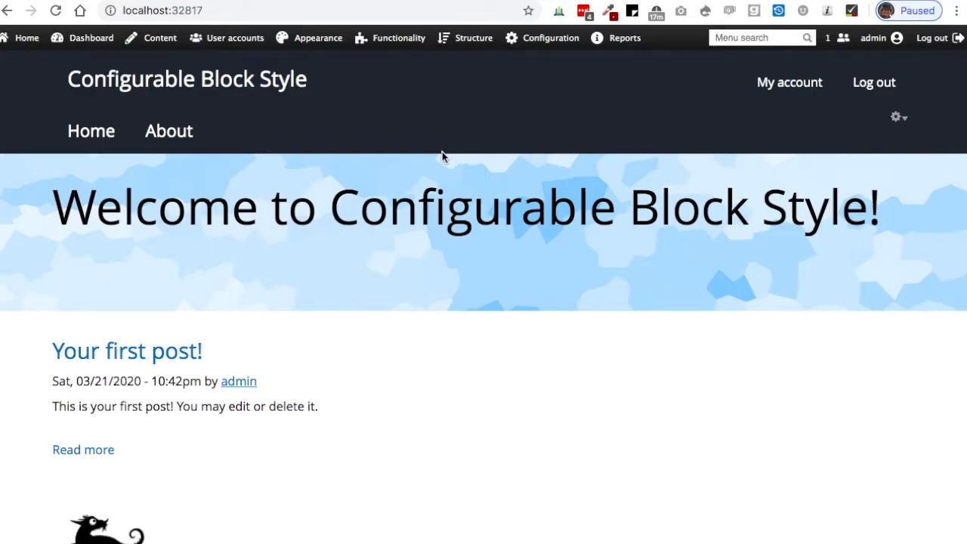
Step: Search the modules available for installation for "configurable" and review the Configurable Block Style entry
mouse_move(399, 40)
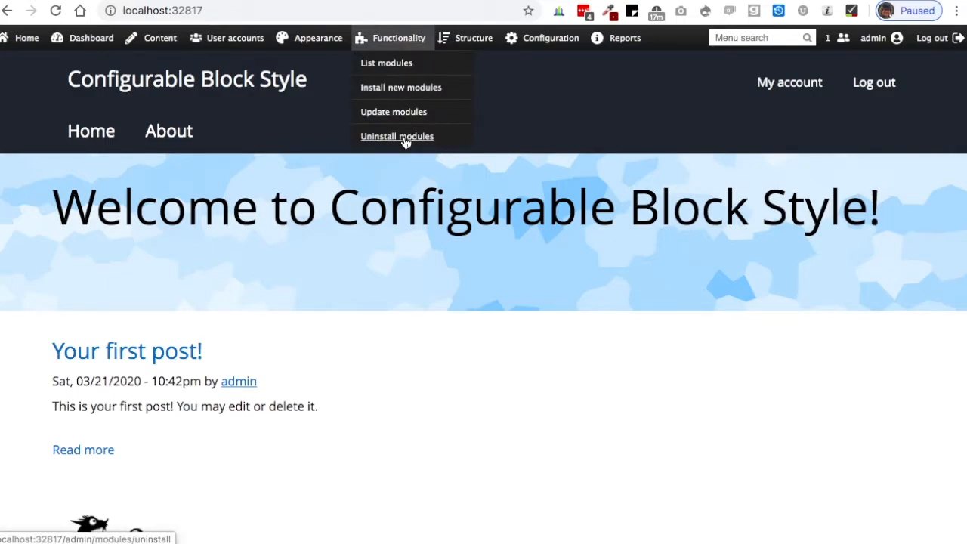
left_click(398, 94)
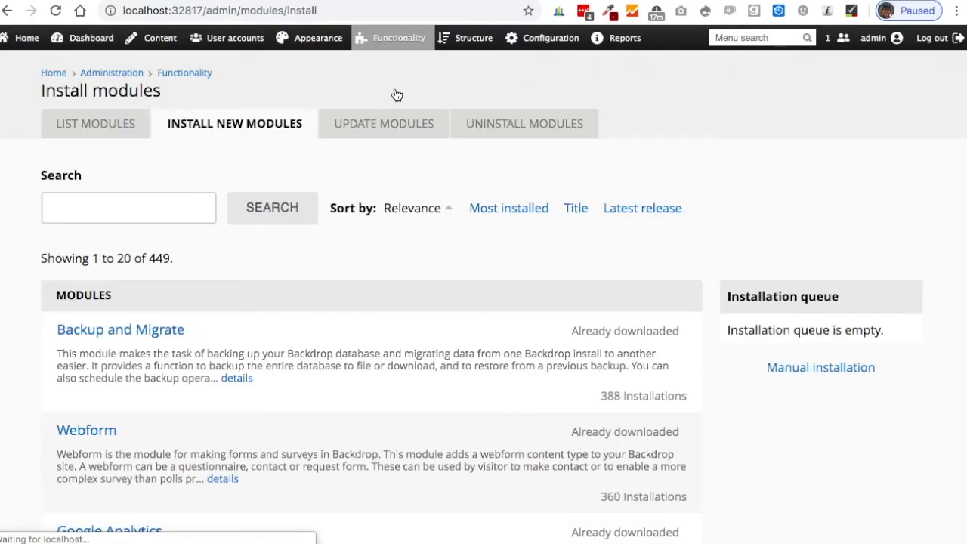
left_click(157, 215)
type("configurable")
key("Return")
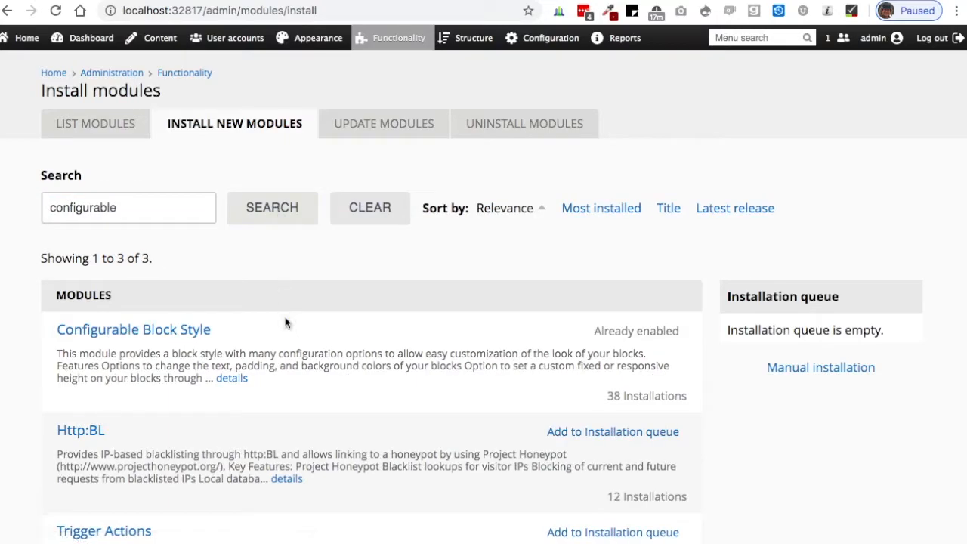
scroll(283, 317, "down", 2)
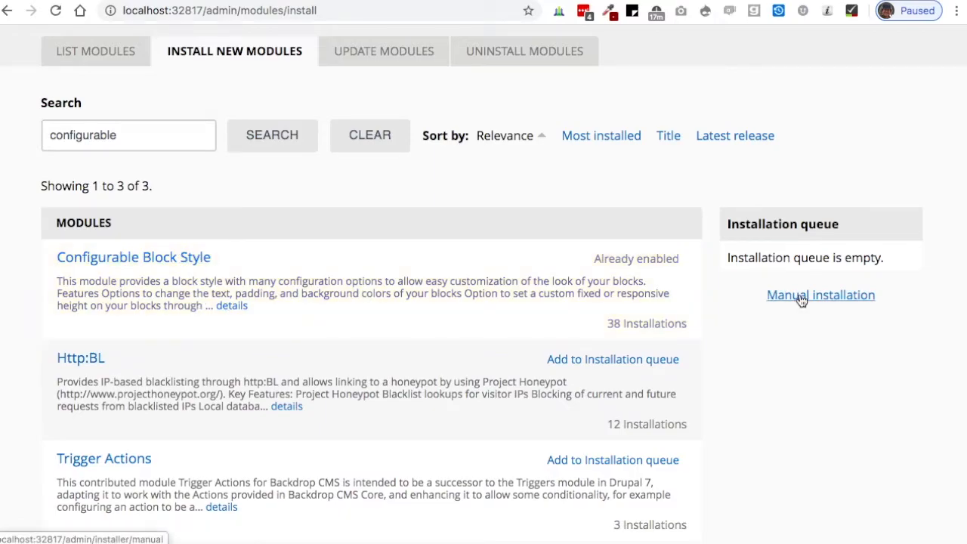
scroll(483, 195, "up", 2)
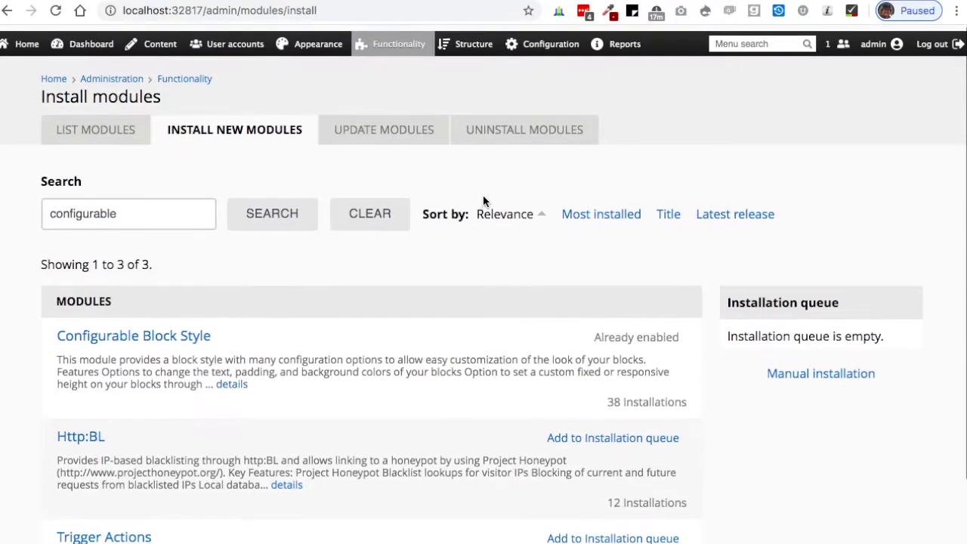
Step: Filter the module list by "config", save the configuration with Configurable Block Style enabled, and return to the home page
mouse_move(400, 39)
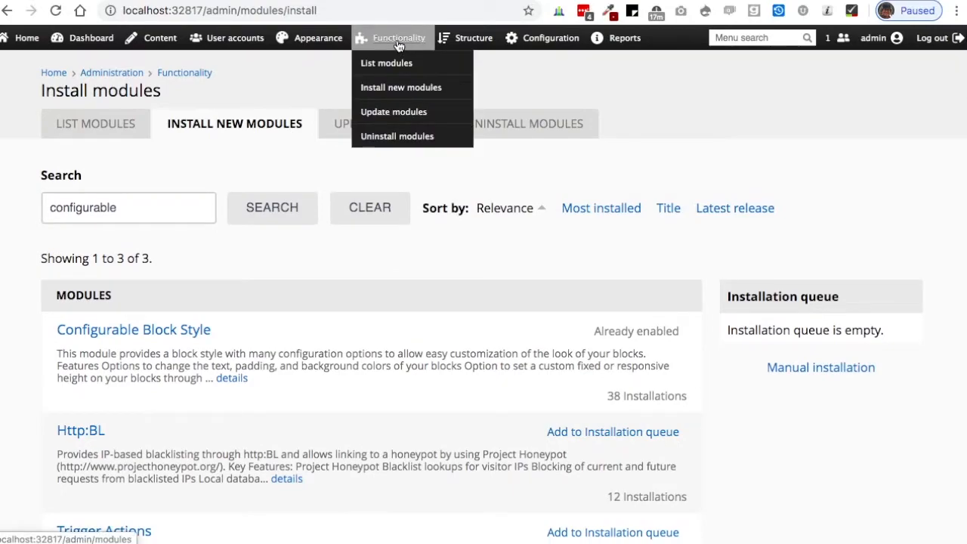
left_click(388, 66)
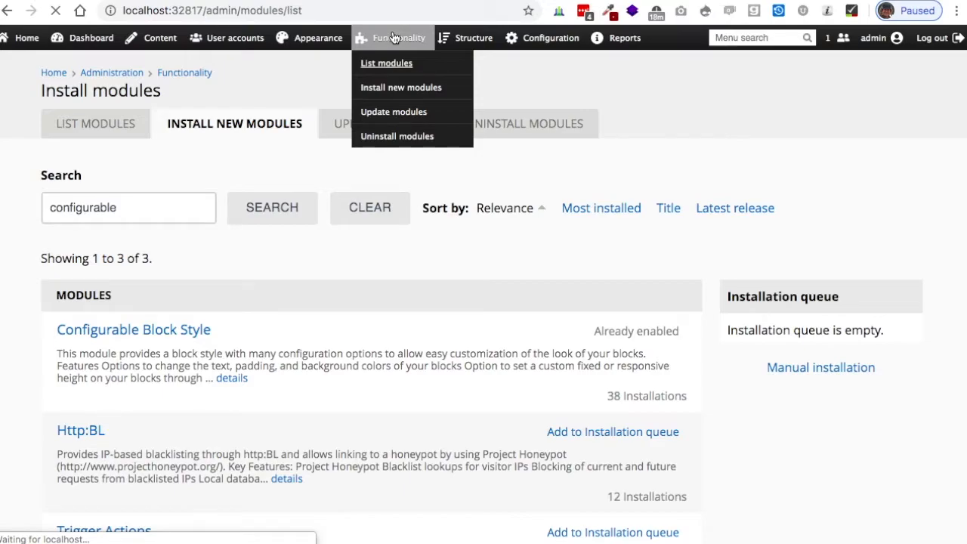
type("con")
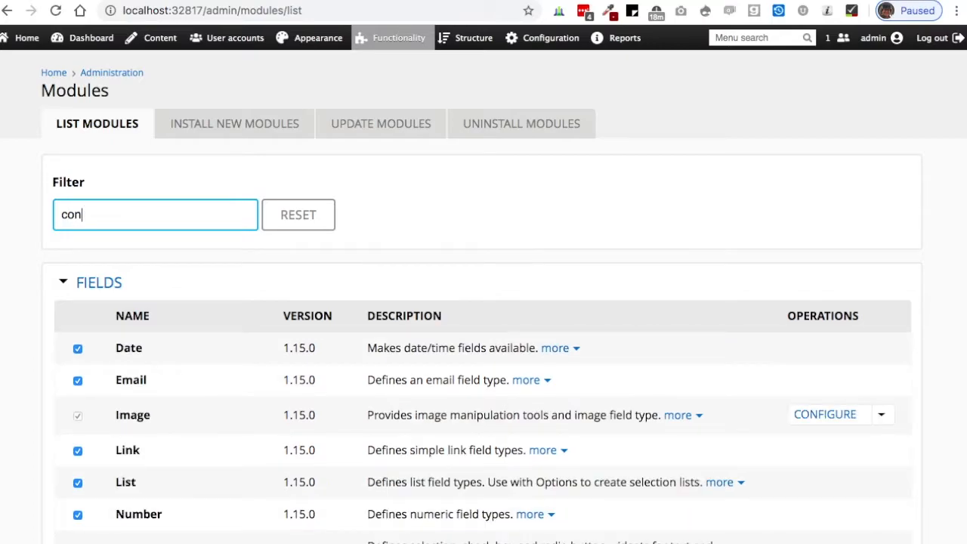
type("fig")
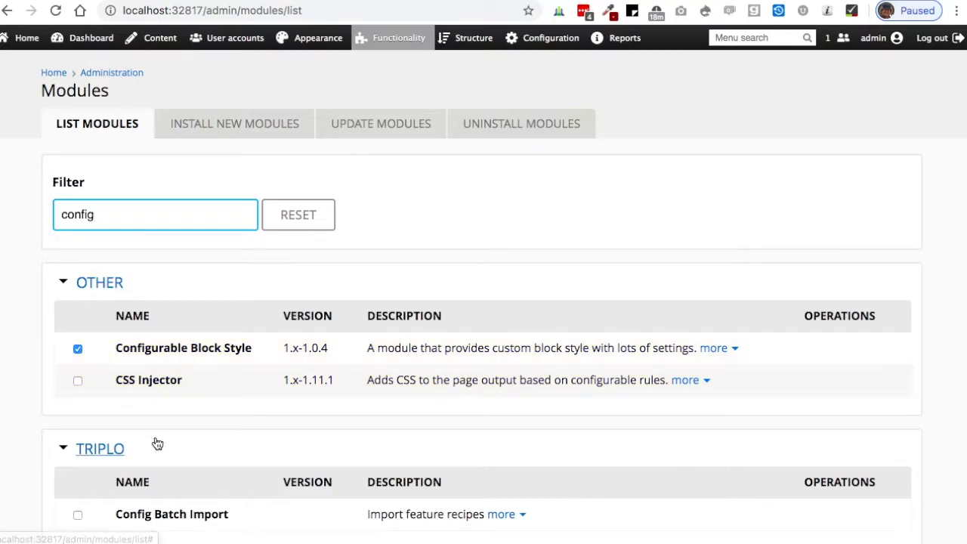
scroll(154, 435, "down", 6)
scroll(155, 437, "down", 3)
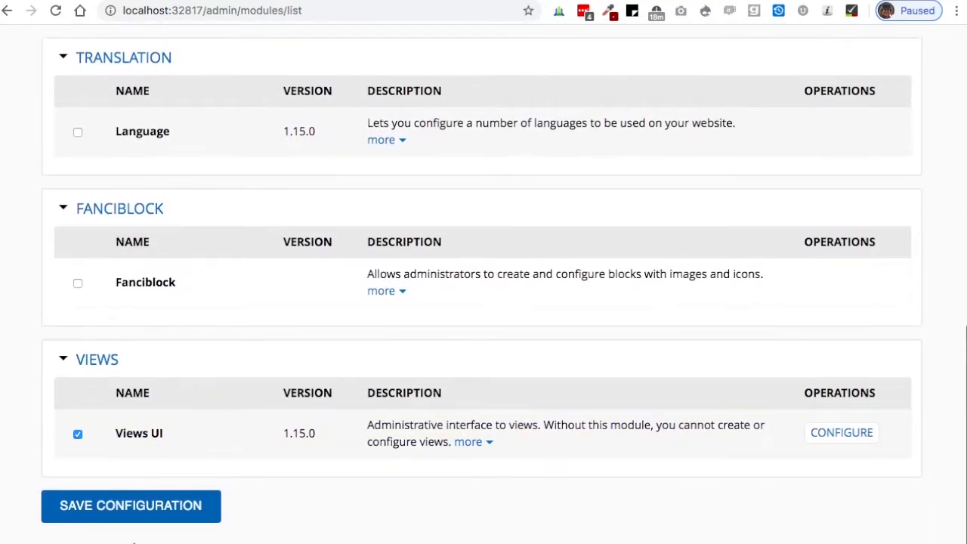
left_click(130, 506)
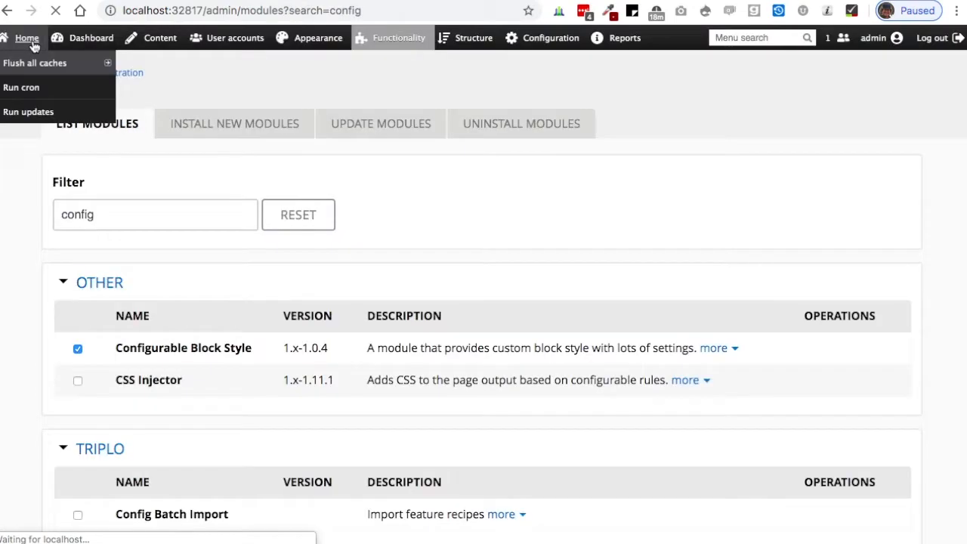
left_click(32, 43)
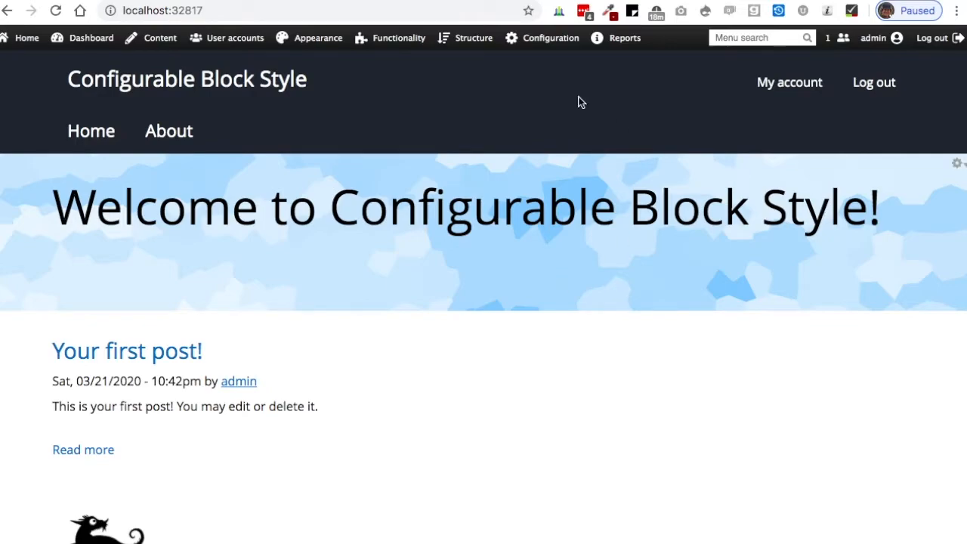
Step: Open the block management page of the Home page layout
mouse_move(488, 49)
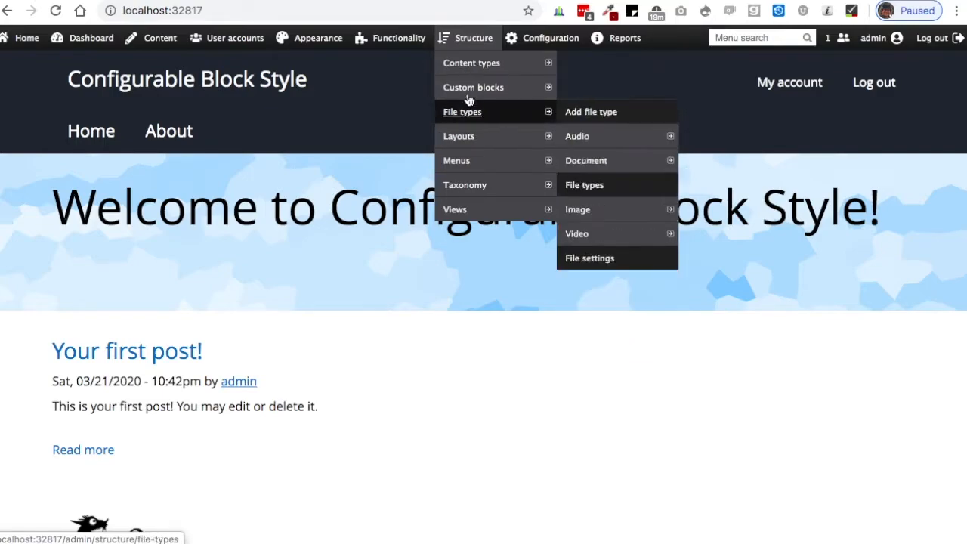
left_click(467, 146)
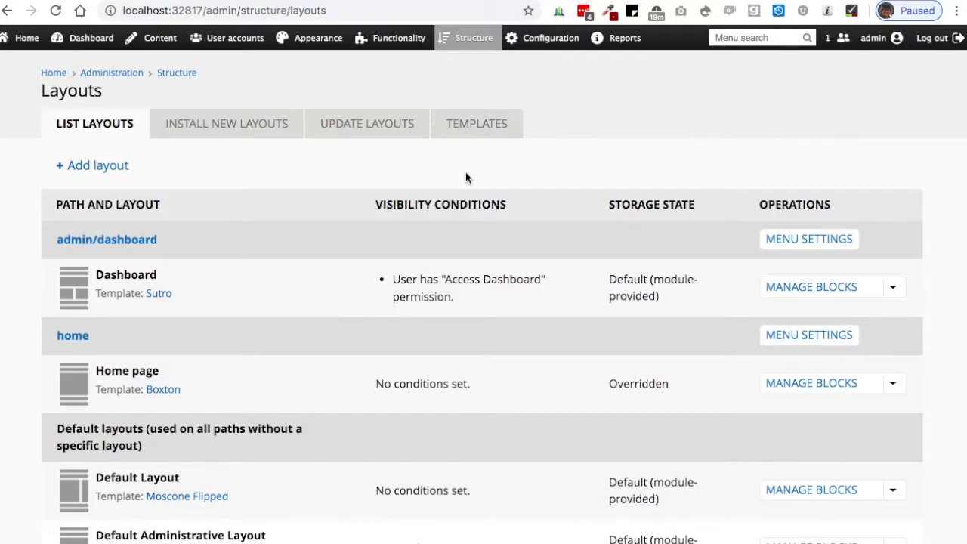
scroll(466, 173, "down", 1)
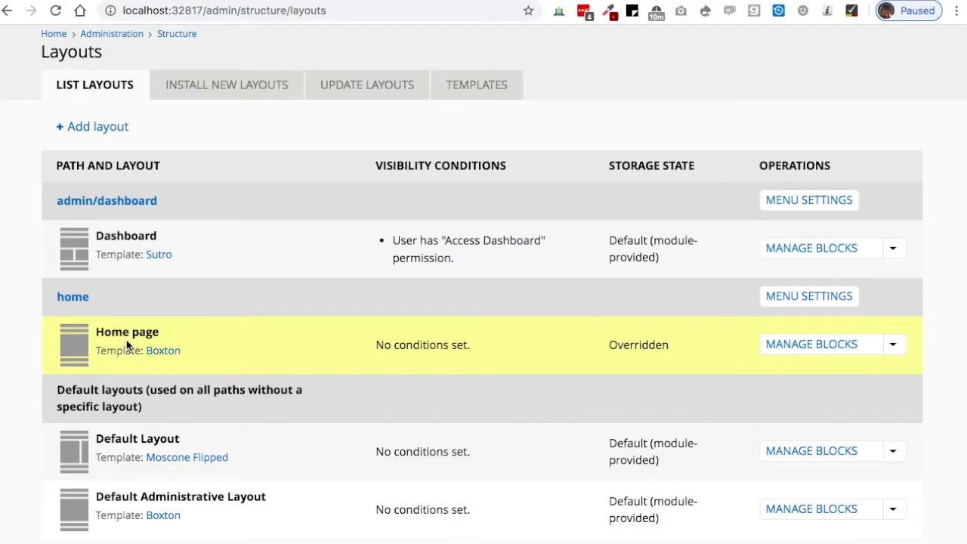
left_click(810, 344)
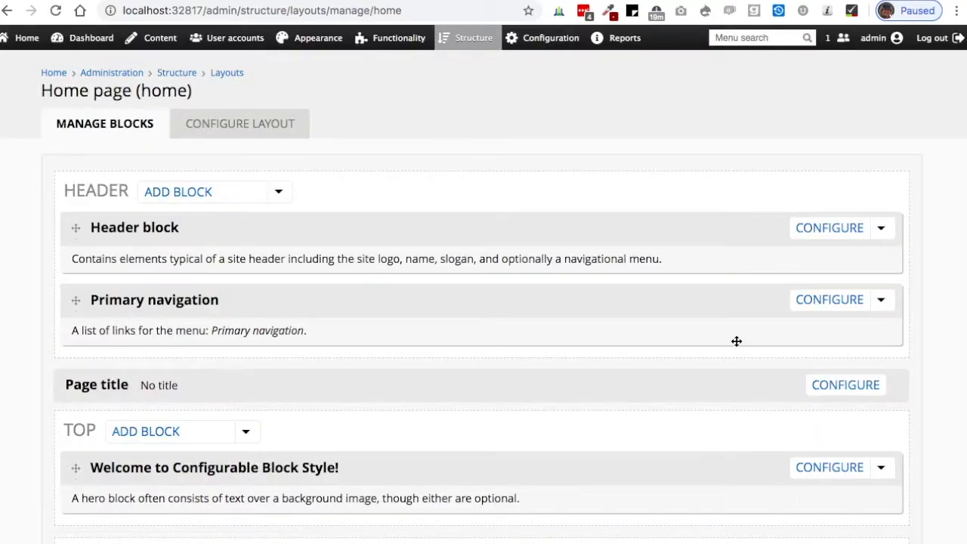
Step: Examine the Home page layout's regions and the blocks placed in each of them
scroll(737, 340, "down", 2)
scroll(96, 350, "down", 1)
scroll(96, 347, "down", 5)
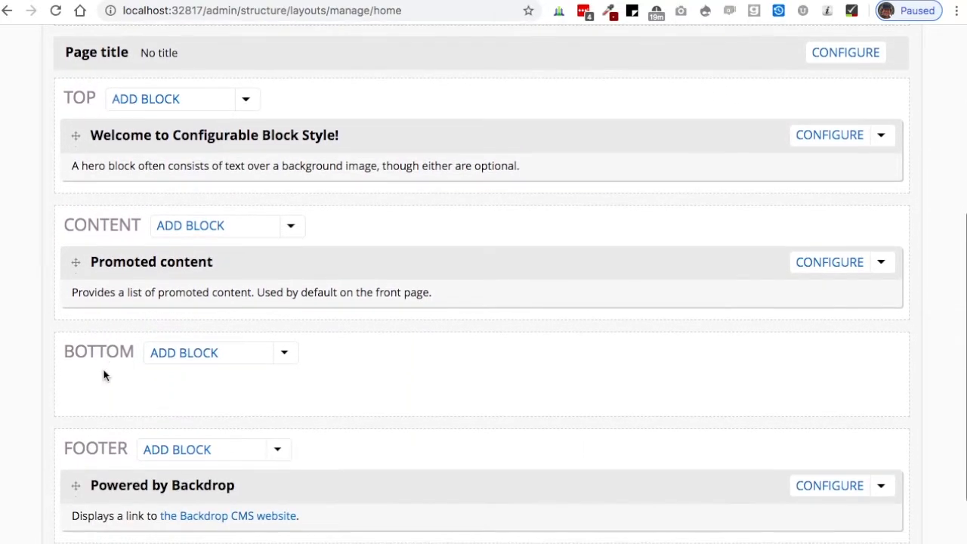
scroll(101, 360, "down", 2)
scroll(108, 397, "up", 7)
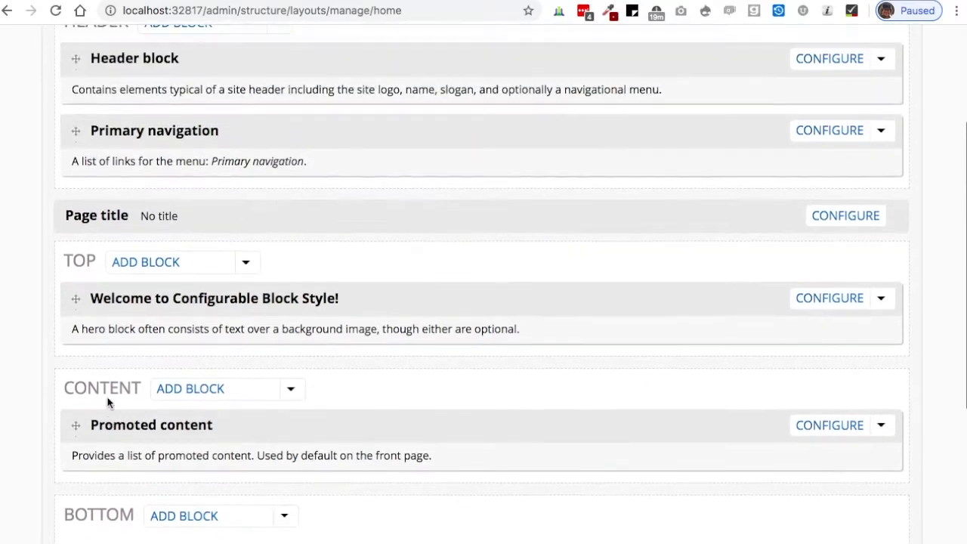
scroll(108, 397, "down", 3)
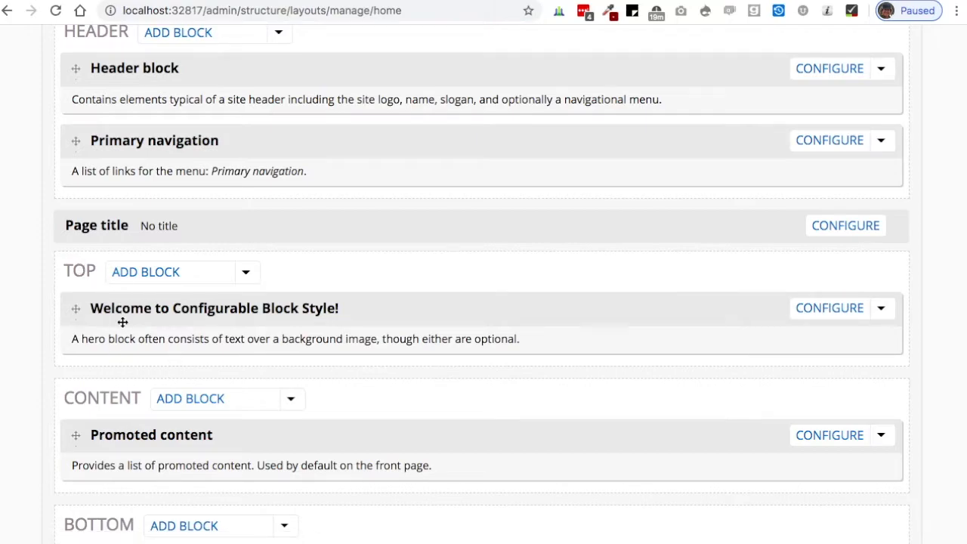
scroll(127, 331, "down", 1)
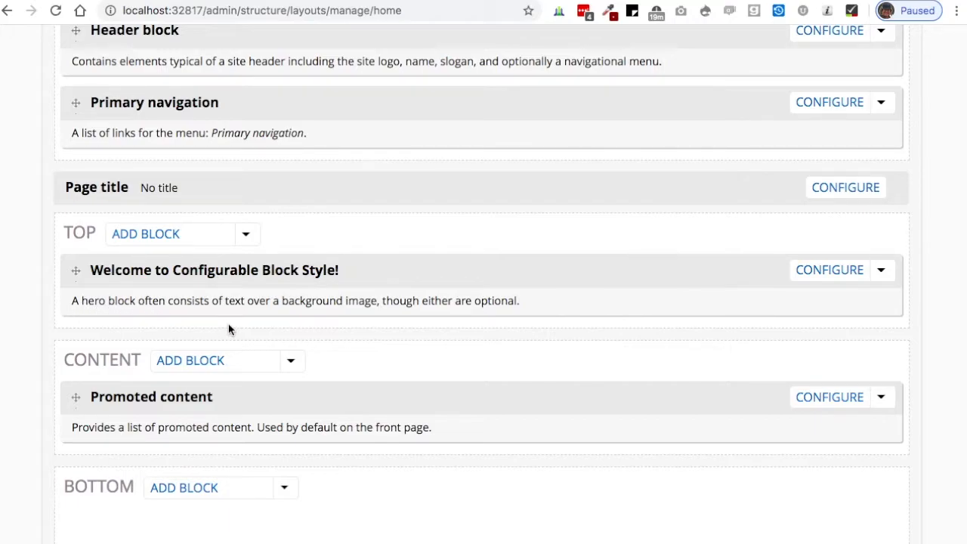
Step: Start adding a block to the layout's Top region, search for "cust" and choose Custom block
scroll(226, 328, "down", 1)
left_click(154, 192)
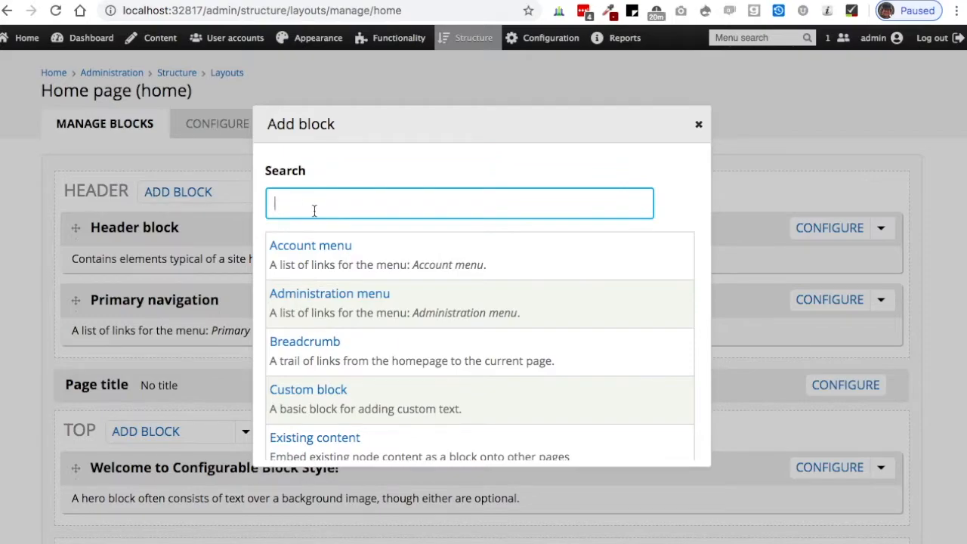
type("confi")
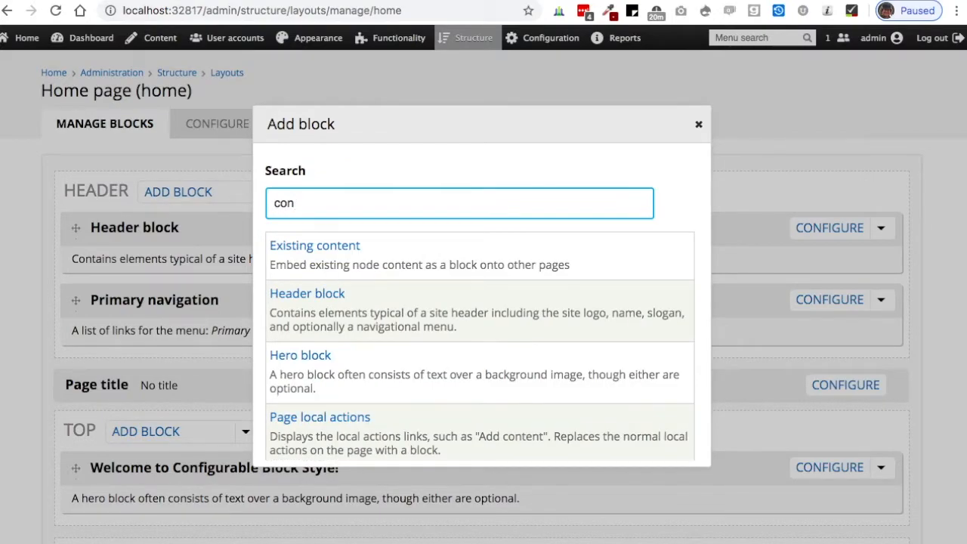
key("BackSpace")
key("BackSpace")
key("BackSpace")
key("BackSpace")
type("ust")
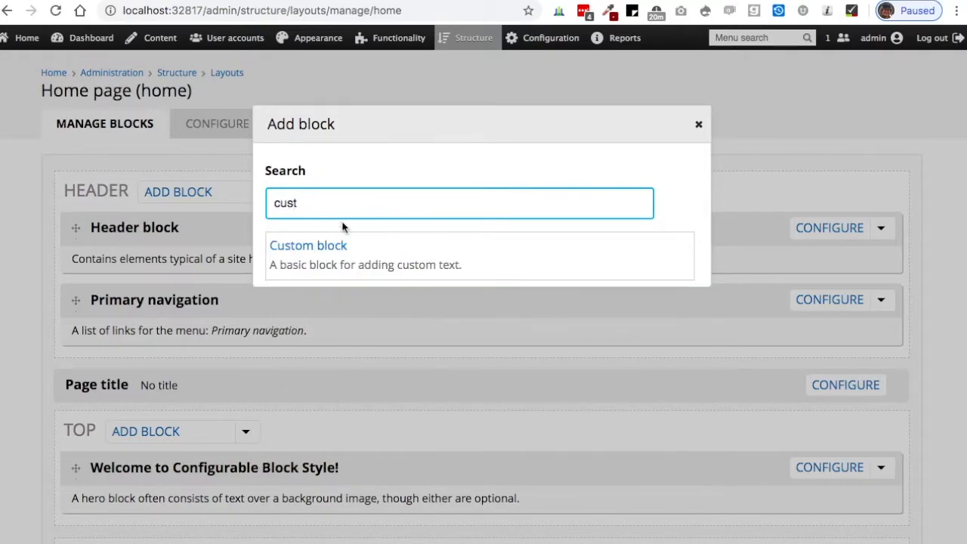
left_click(342, 249)
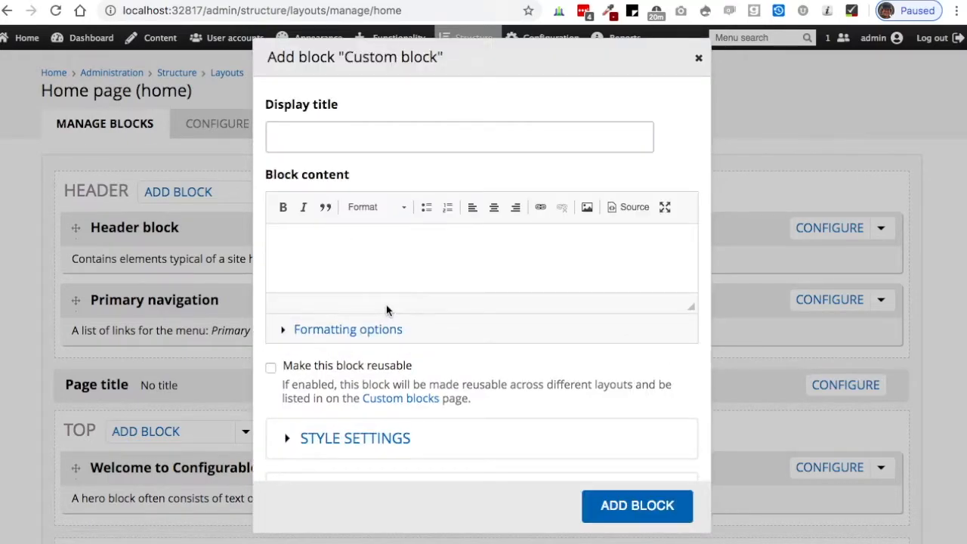
Step: Enter "Boring demo text." as the custom block's content and add the block to the layout
left_click(374, 260)
type("B")
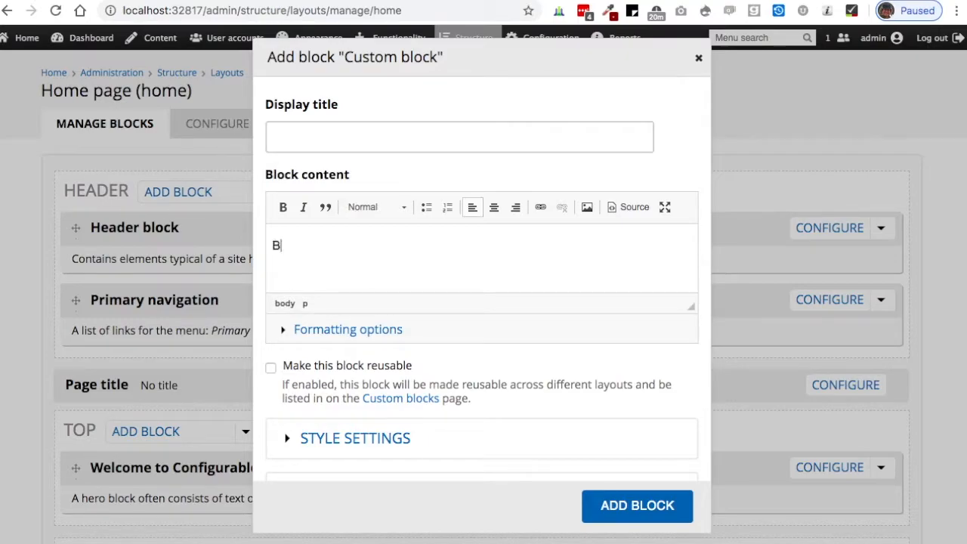
type("oring demo text.")
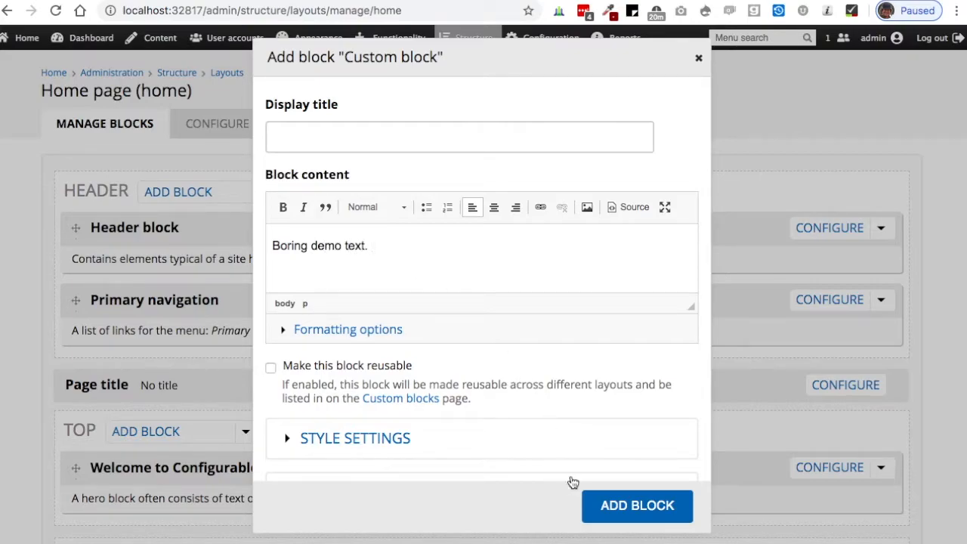
left_click(623, 507)
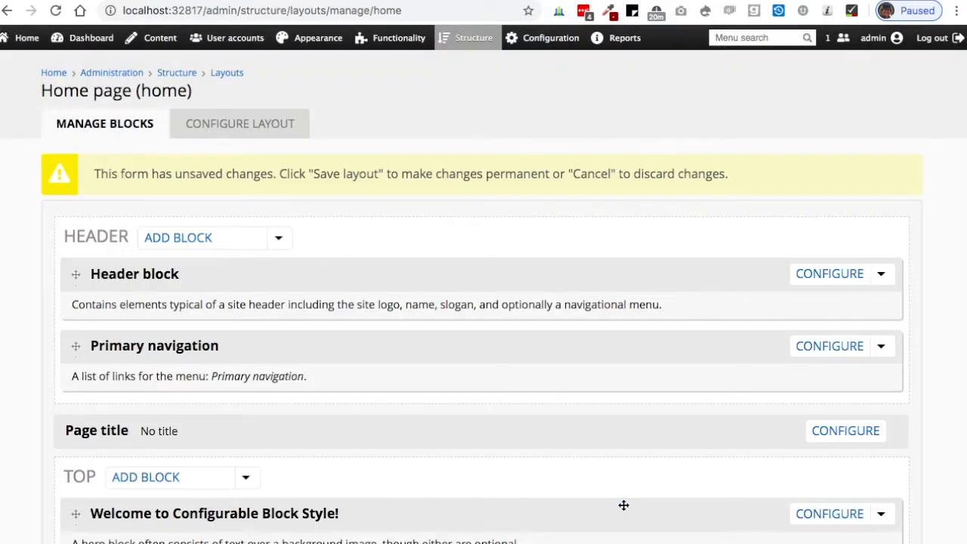
Step: Save the Home page layout and view the site's home page
scroll(623, 506, "down", 2)
scroll(623, 504, "down", 5)
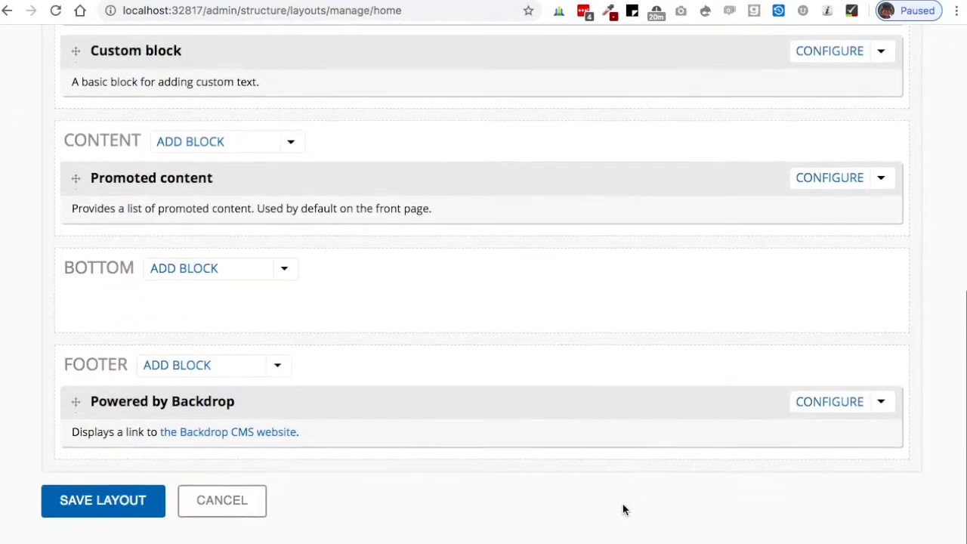
left_click(112, 510)
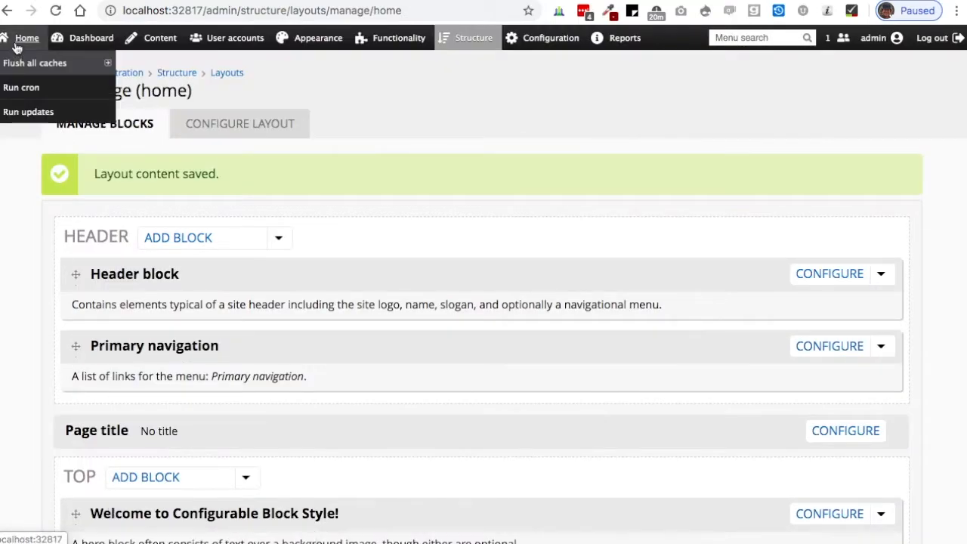
left_click(17, 47)
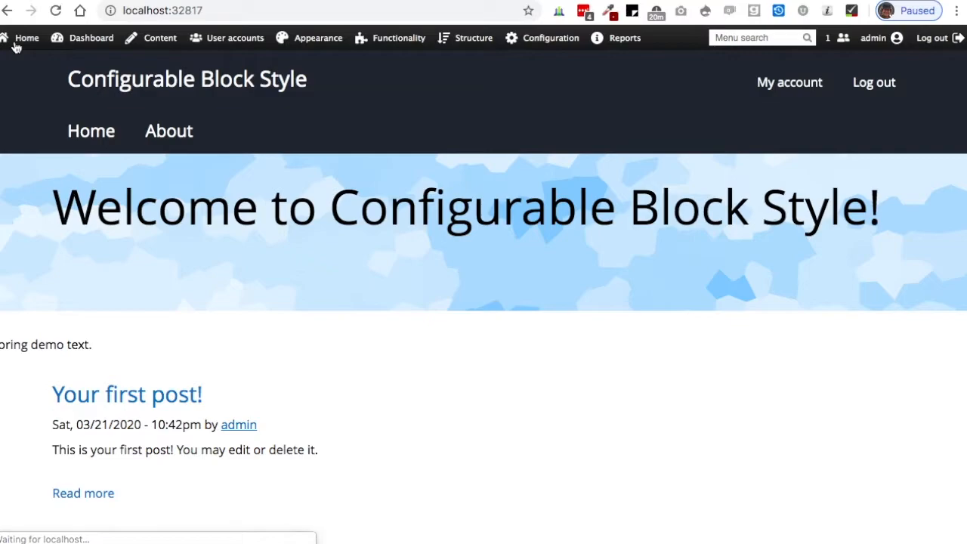
Step: Open the Home page layout and move the custom block from the Top region into the Content region, above Promoted content
mouse_move(107, 63)
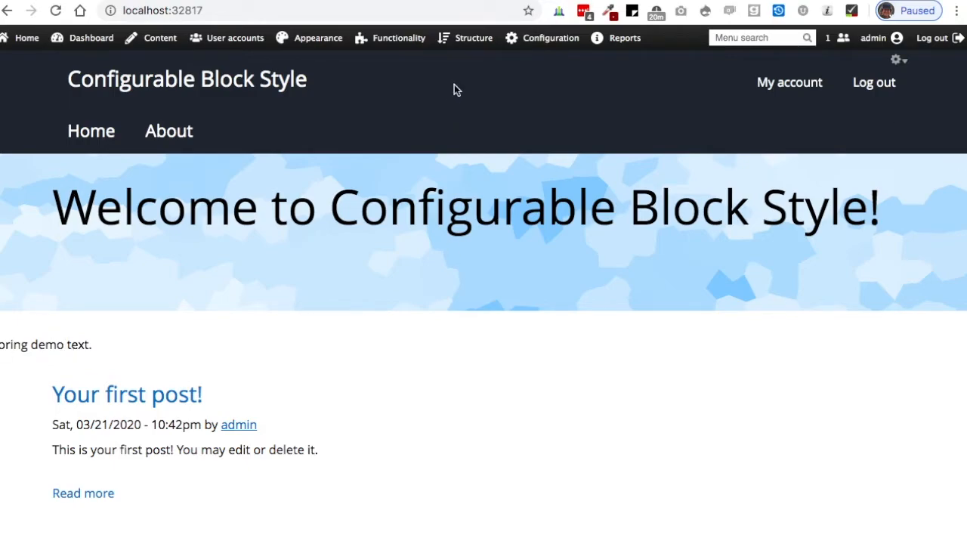
mouse_move(470, 38)
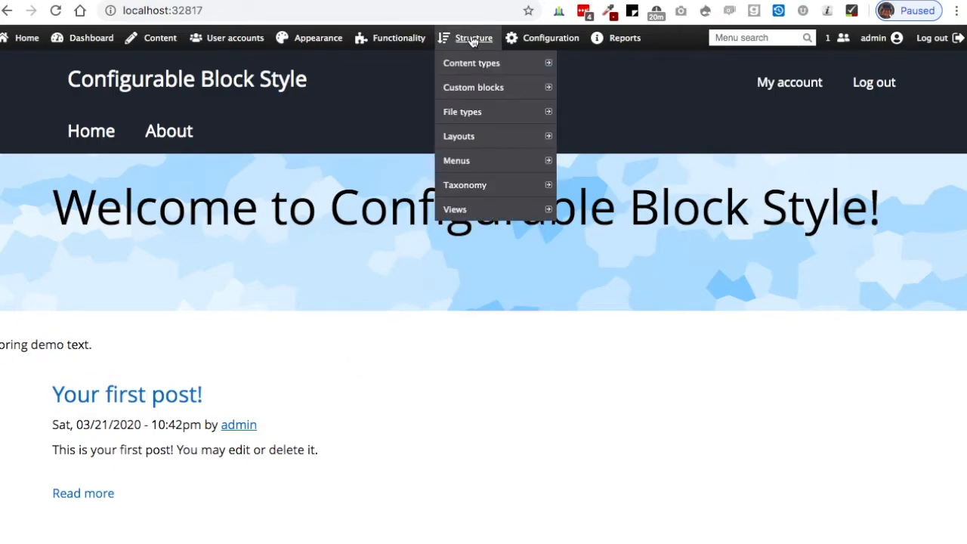
mouse_move(468, 92)
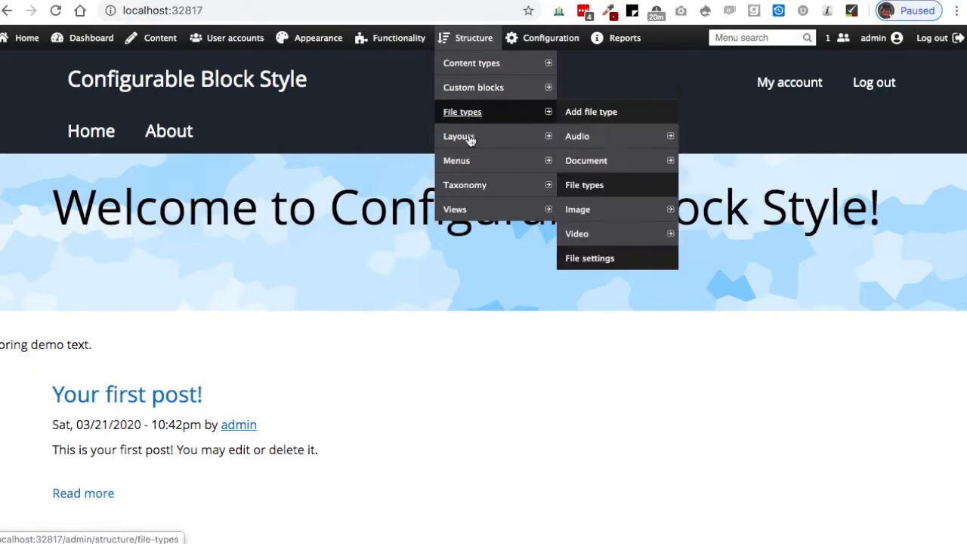
mouse_move(470, 142)
left_click(587, 271)
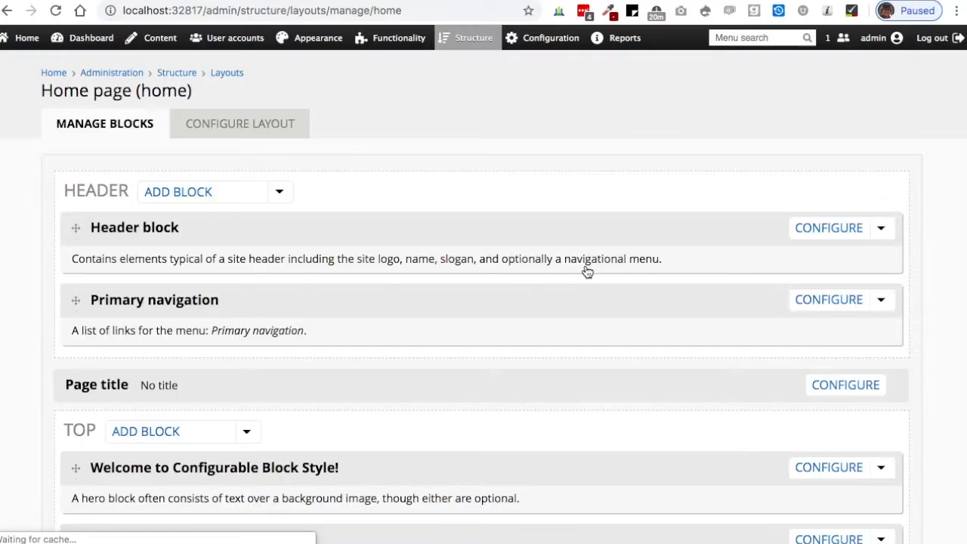
scroll(559, 322, "down", 3)
scroll(559, 322, "down", 1)
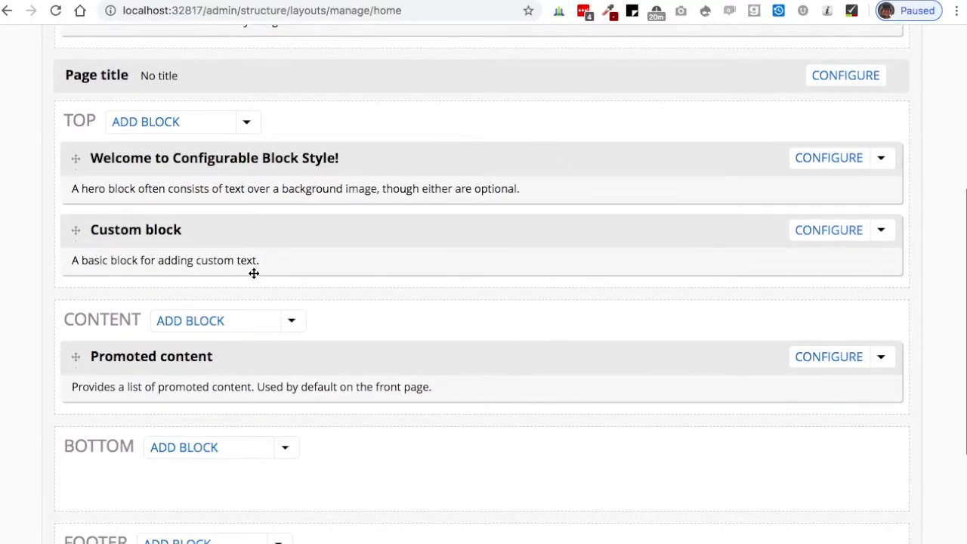
left_click(76, 231)
left_click_drag(76, 231, 78, 305)
Step: Save the layout with the moved block and check the custom text on the site's home page
scroll(162, 389, "down", 2)
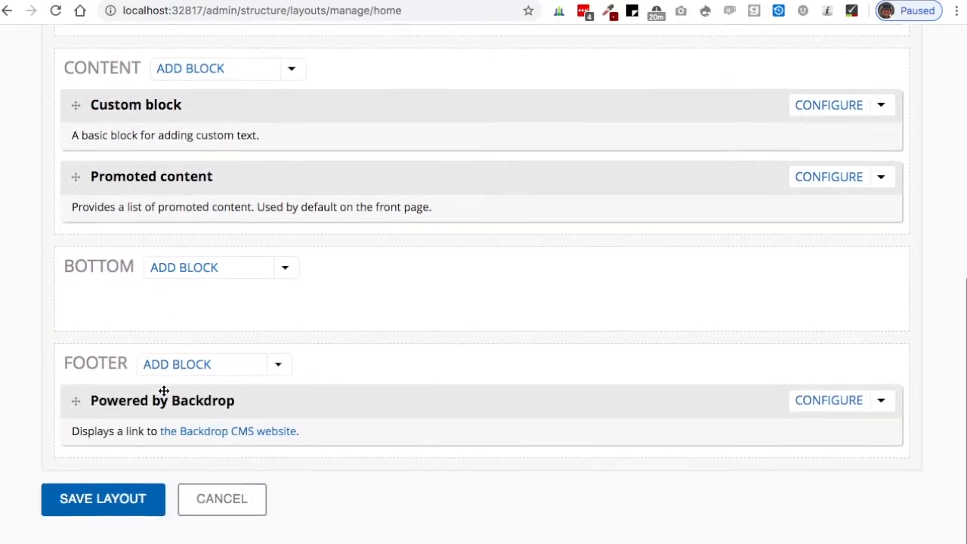
left_click(117, 510)
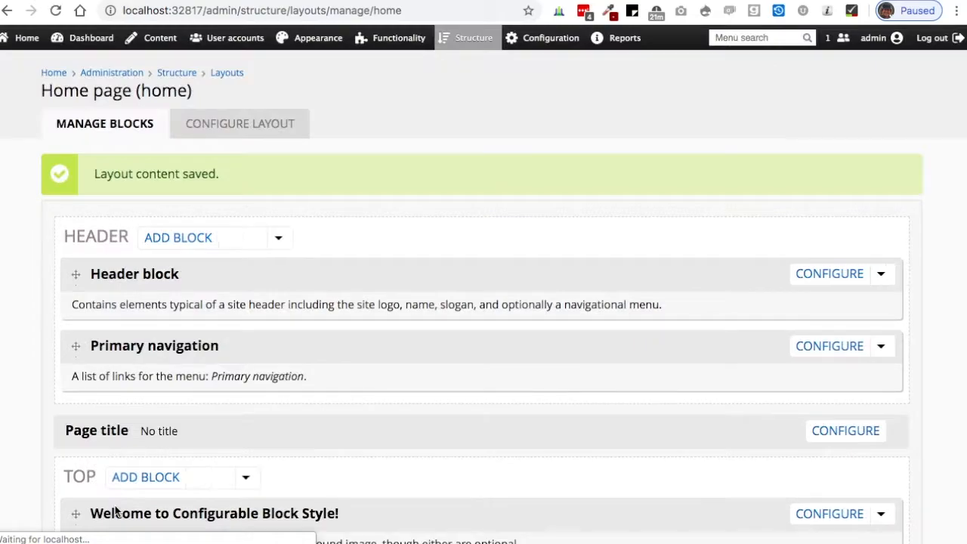
left_click(27, 37)
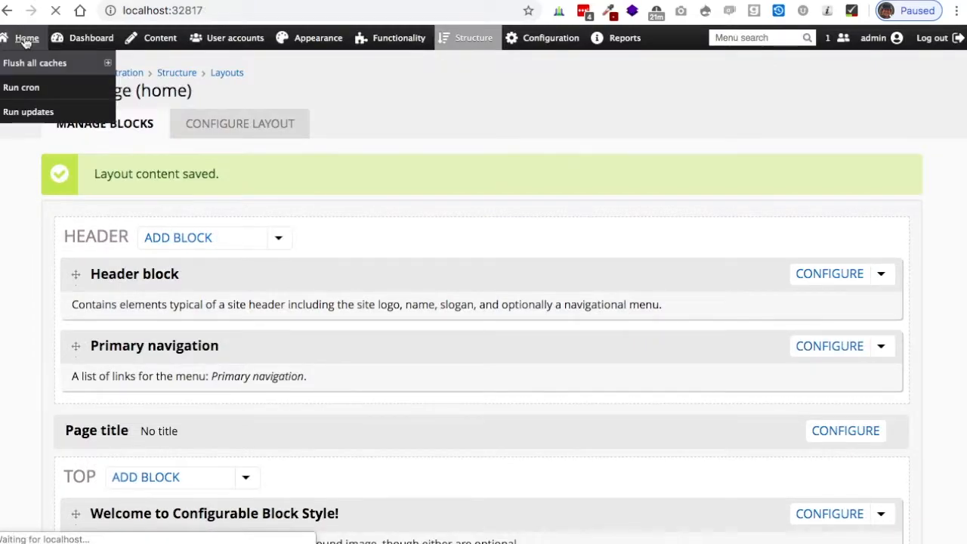
scroll(225, 307, "down", 1)
scroll(225, 312, "down", 2)
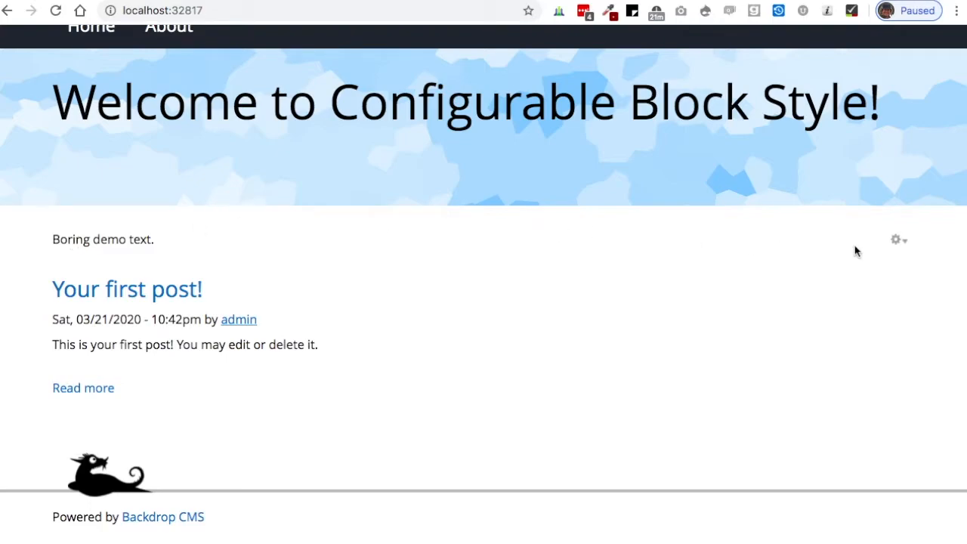
Step: Return to the Home page layout and open the configuration of the custom block in the Content region
scroll(474, 71, "up", 3)
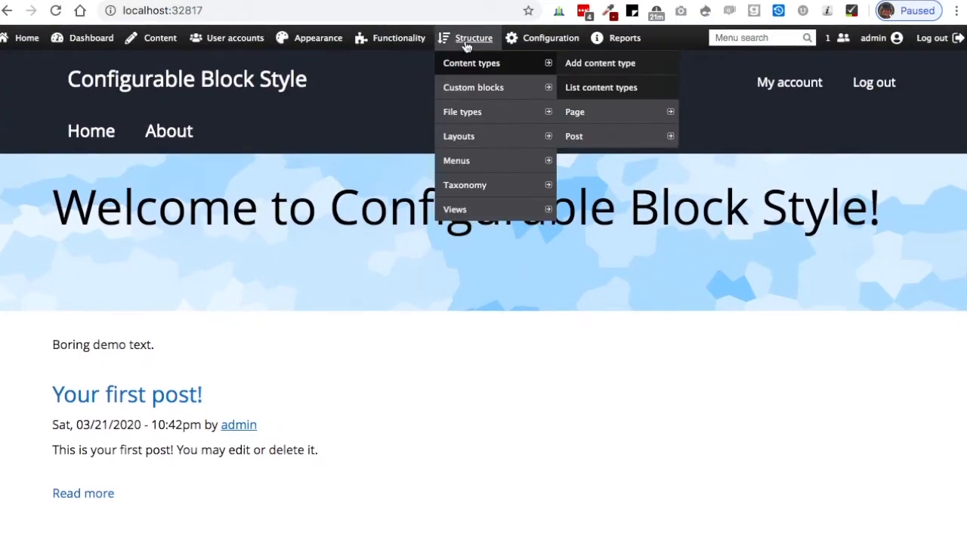
mouse_move(468, 43)
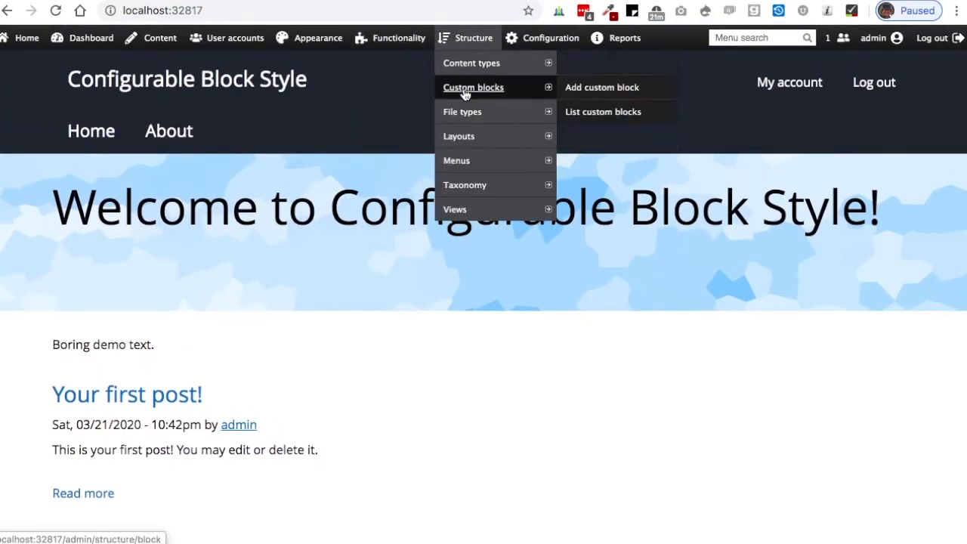
mouse_move(467, 148)
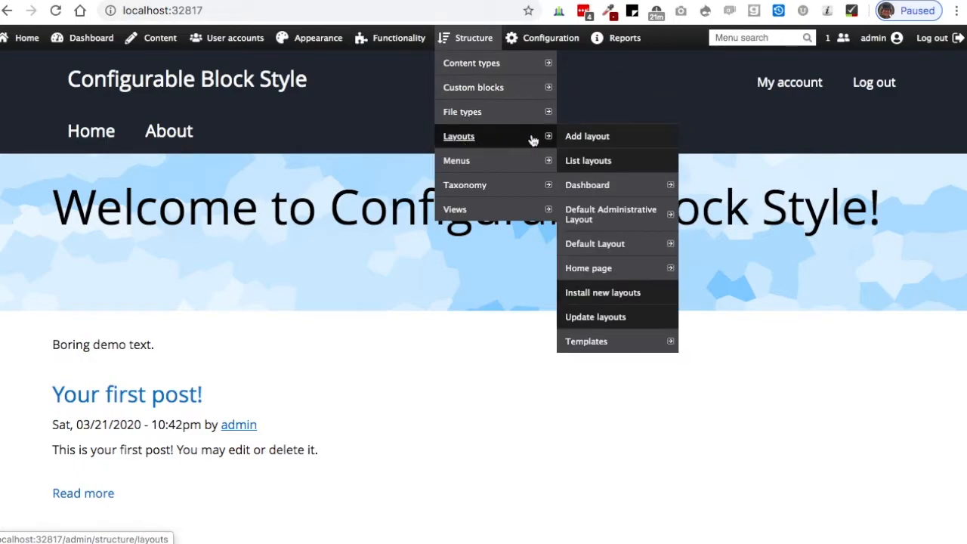
left_click(597, 269)
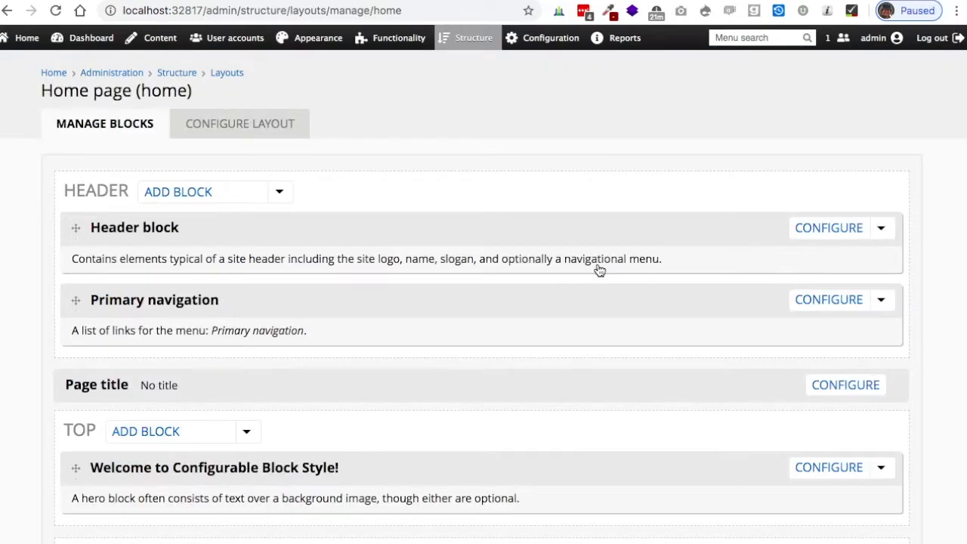
scroll(604, 315, "down", 3)
scroll(603, 320, "down", 5)
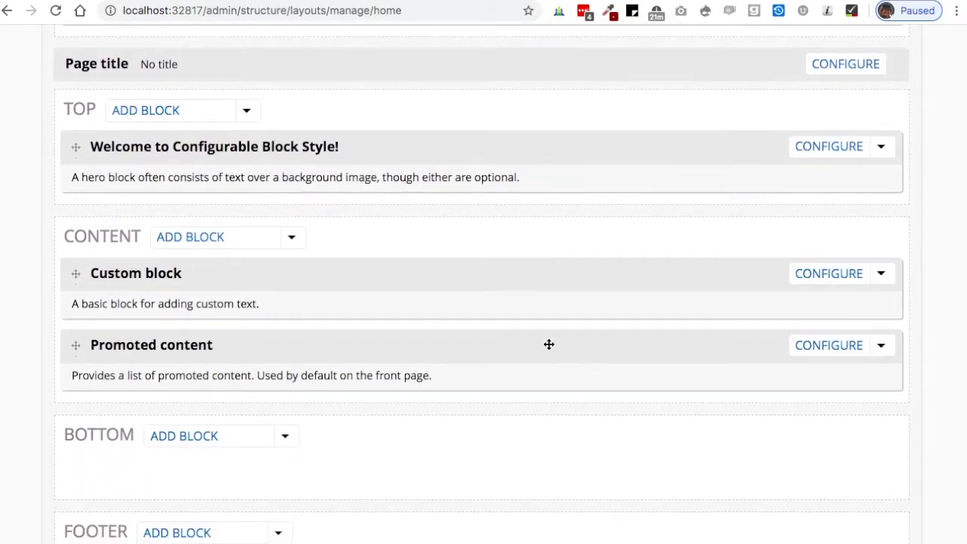
left_click(841, 279)
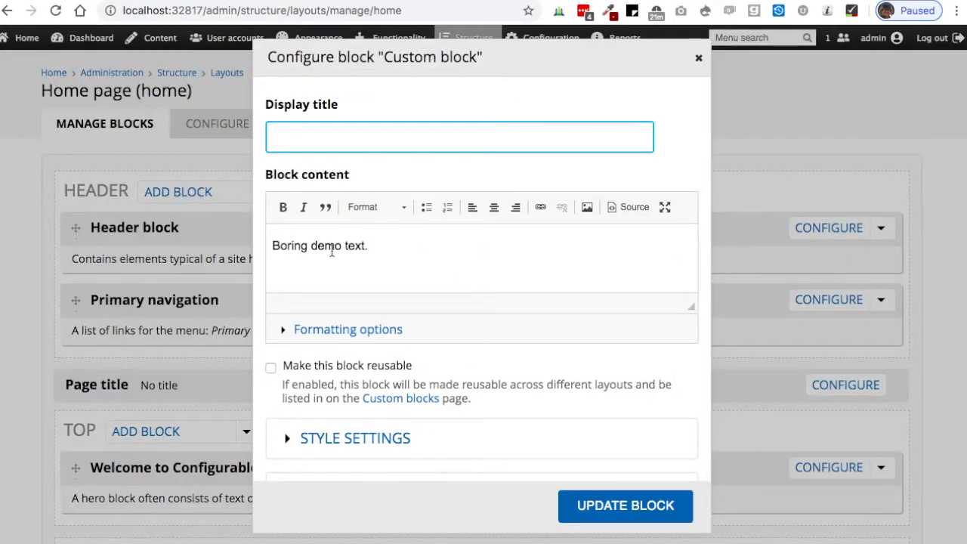
Step: Expand the custom block's style settings and set its style to Configurable
scroll(331, 250, "down", 1)
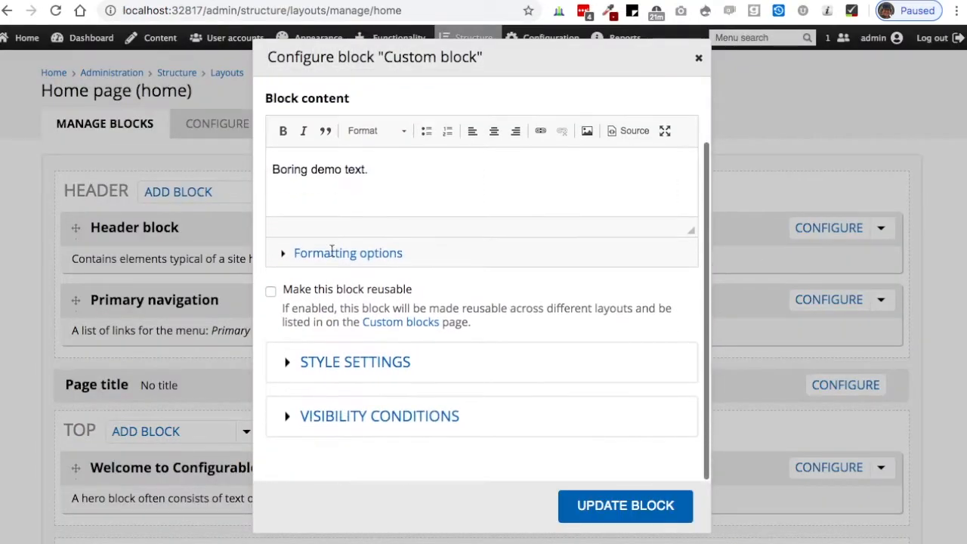
left_click(342, 364)
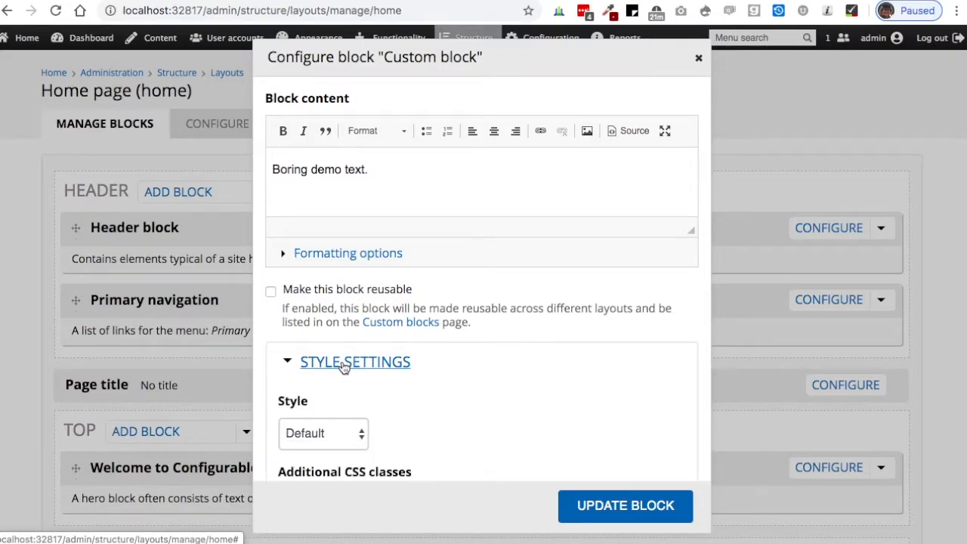
scroll(344, 366, "down", 3)
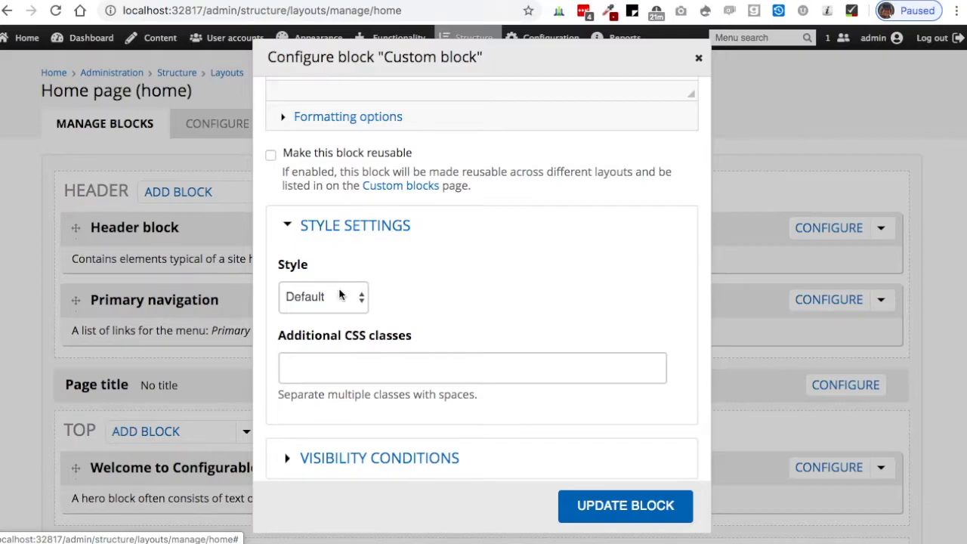
scroll(360, 265, "up", 3)
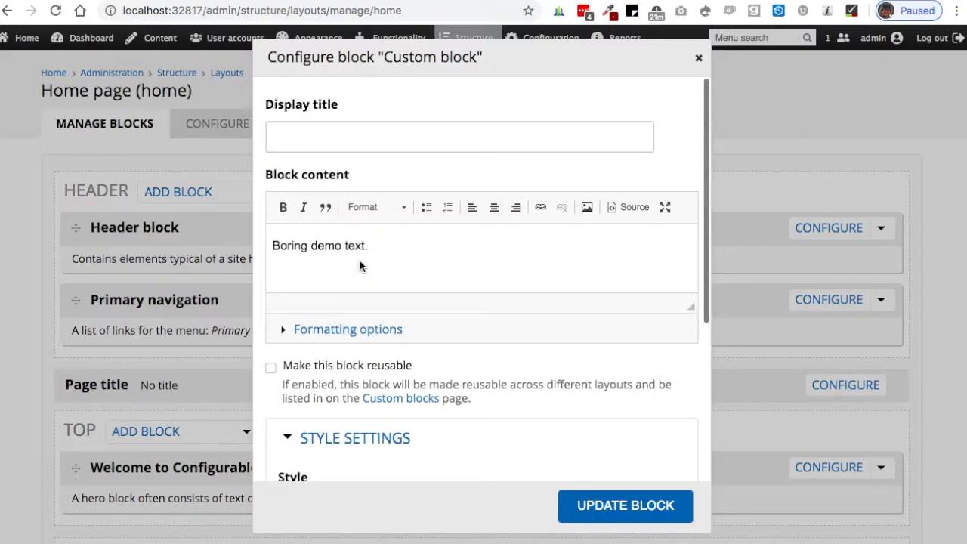
scroll(360, 262, "down", 4)
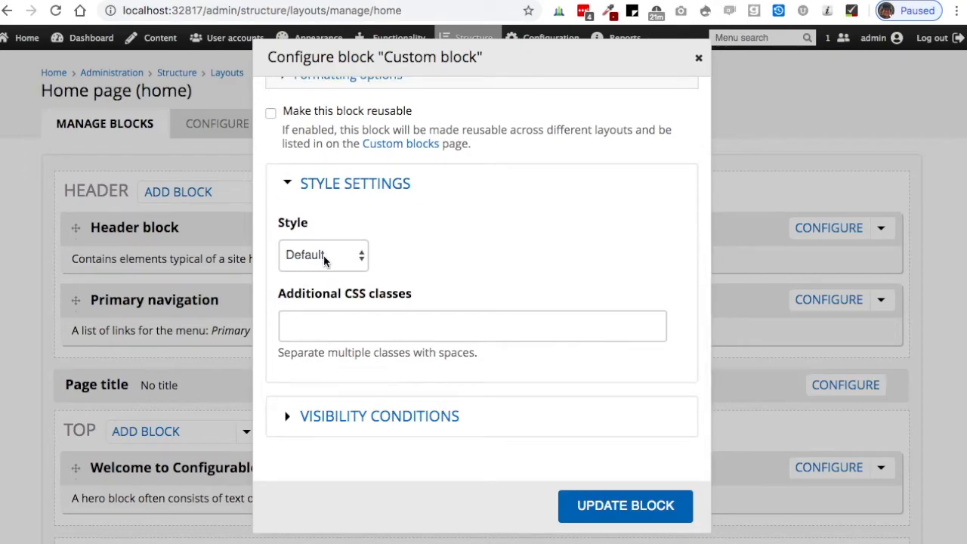
left_click(324, 261)
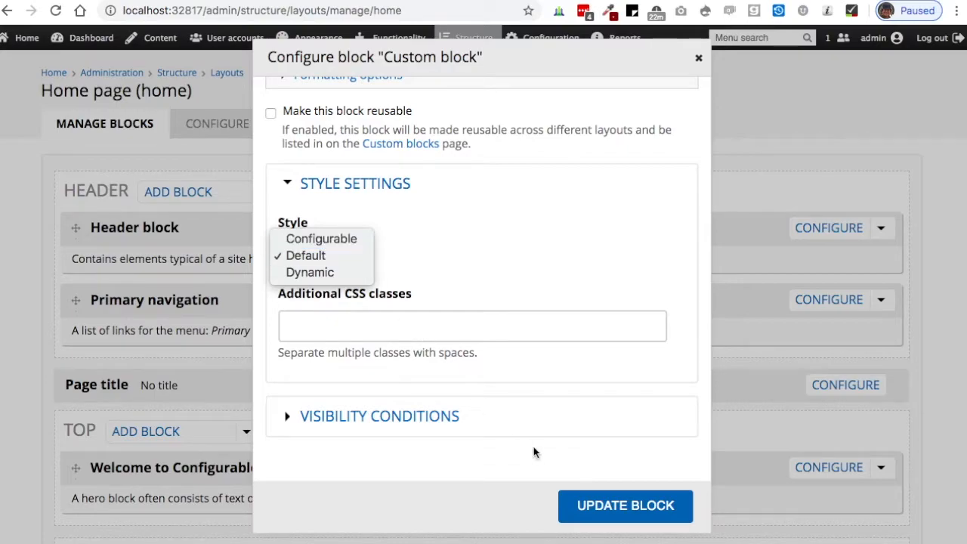
left_click(326, 239)
Step: Switch the block's colors to Custom colors and set the background color to the Cayenne crayon
scroll(372, 319, "down", 5)
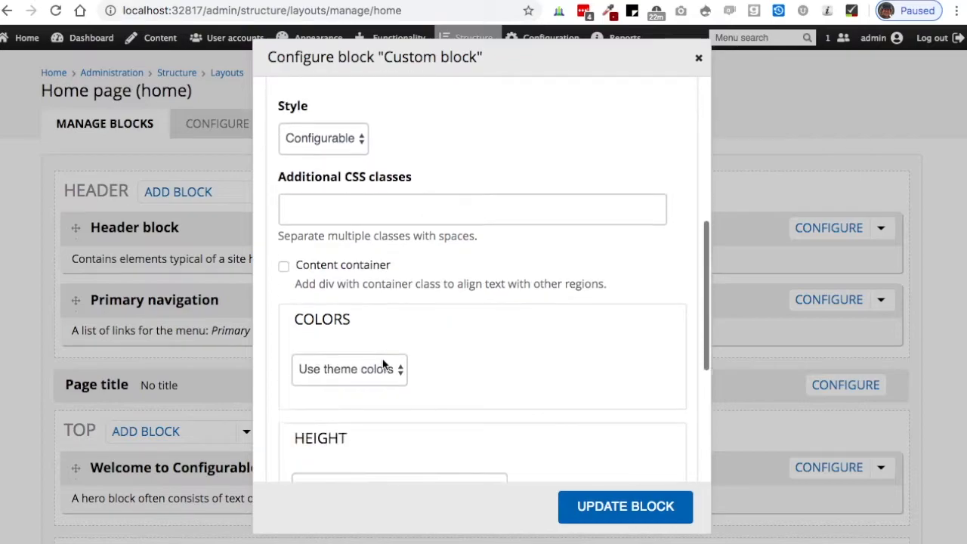
scroll(398, 382, "down", 2)
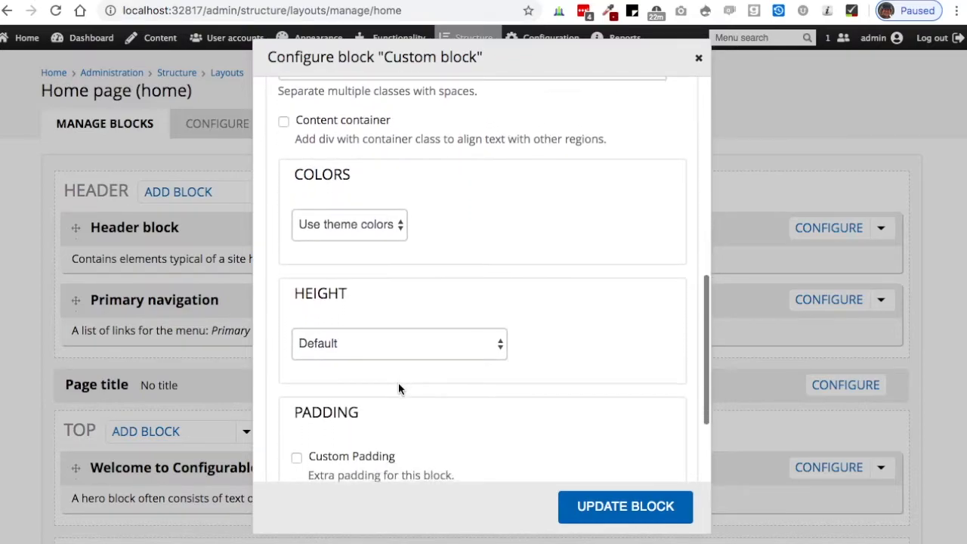
left_click(342, 225)
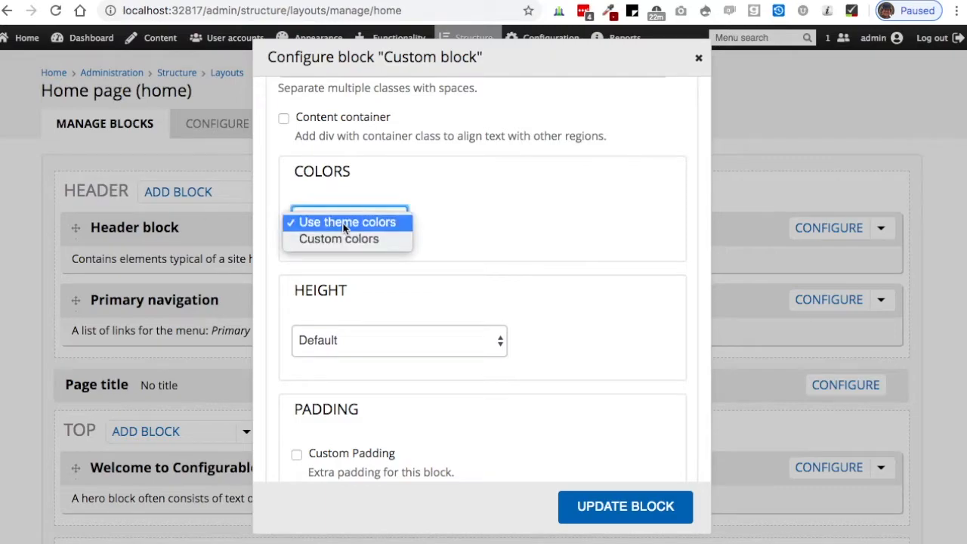
left_click(345, 239)
scroll(352, 242, "down", 3)
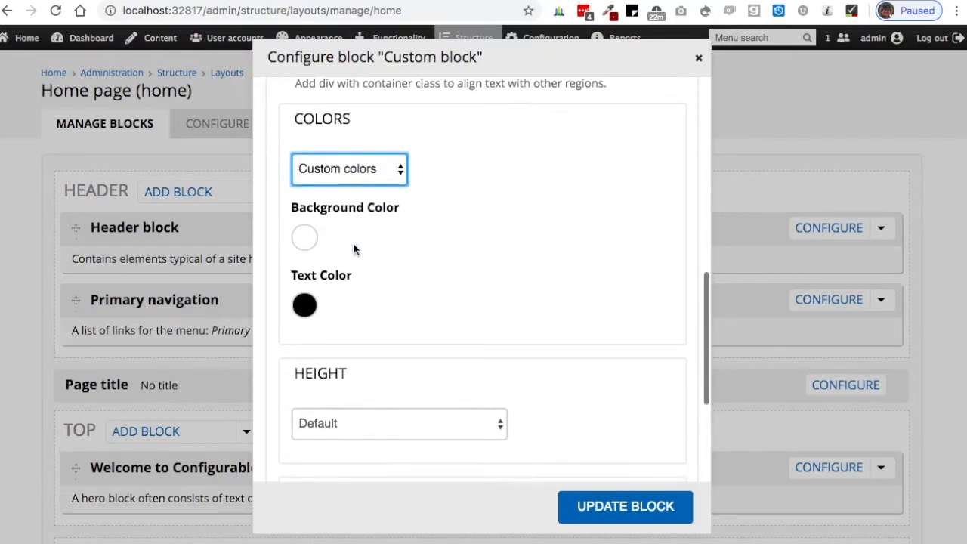
left_click(306, 182)
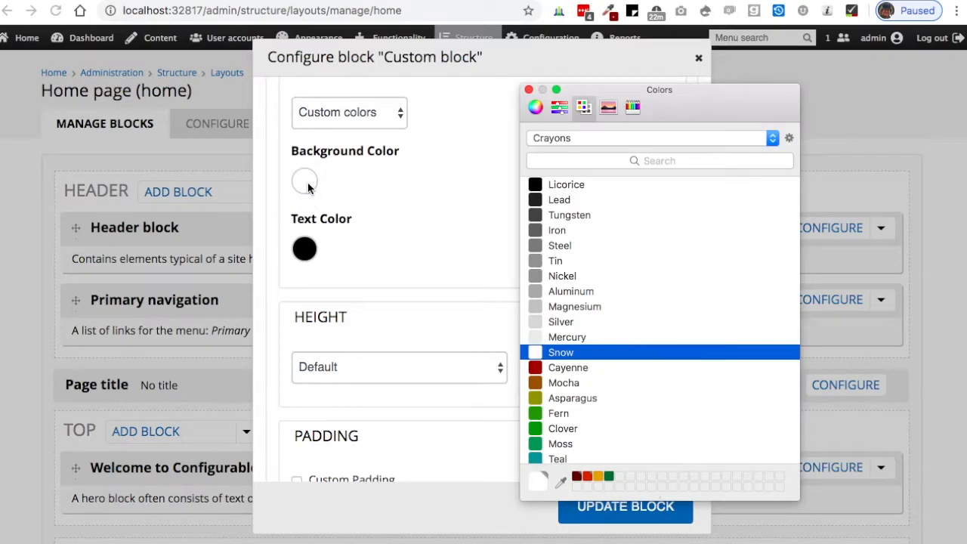
left_click(563, 367)
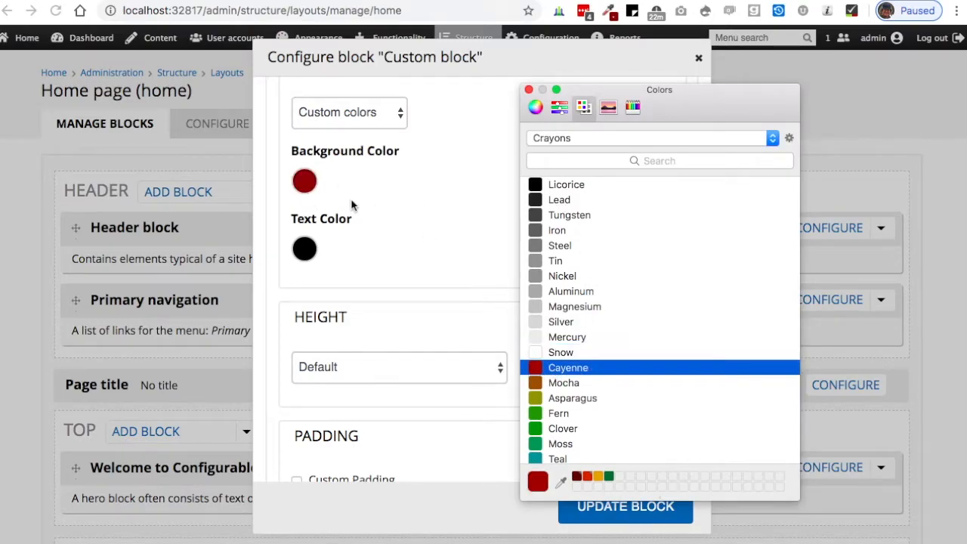
Step: Set the block's text color to the Mercury crayon and close the color picker
left_click(305, 251)
left_click(309, 254)
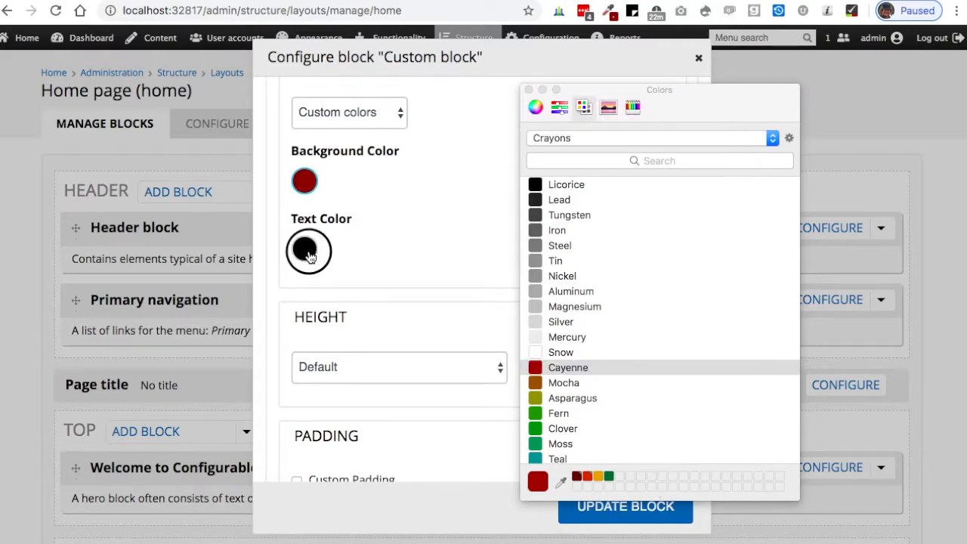
left_click(307, 251)
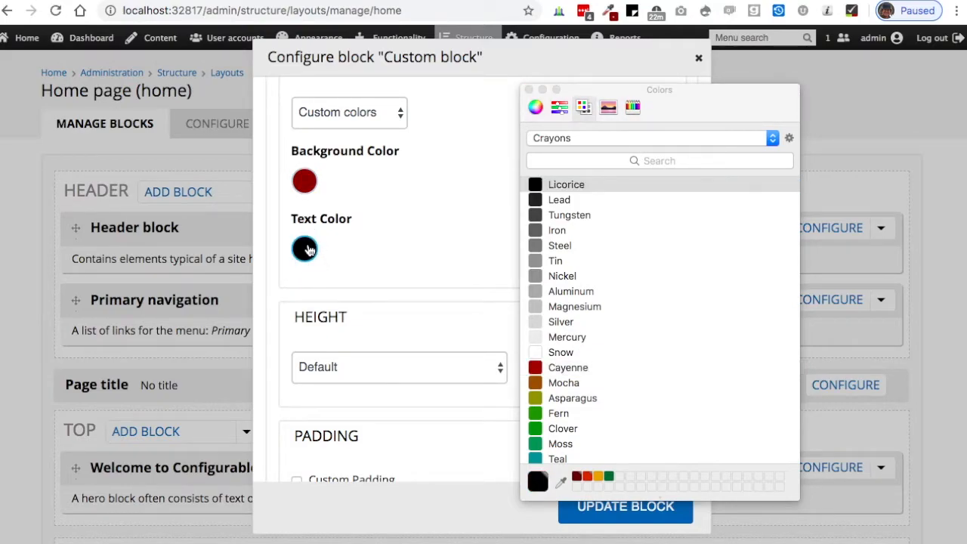
left_click(557, 355)
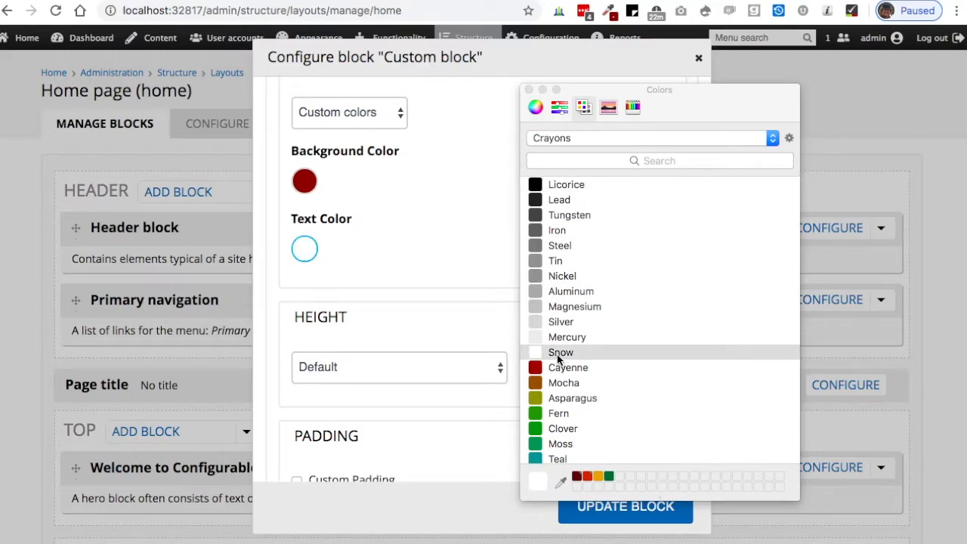
left_click(557, 340)
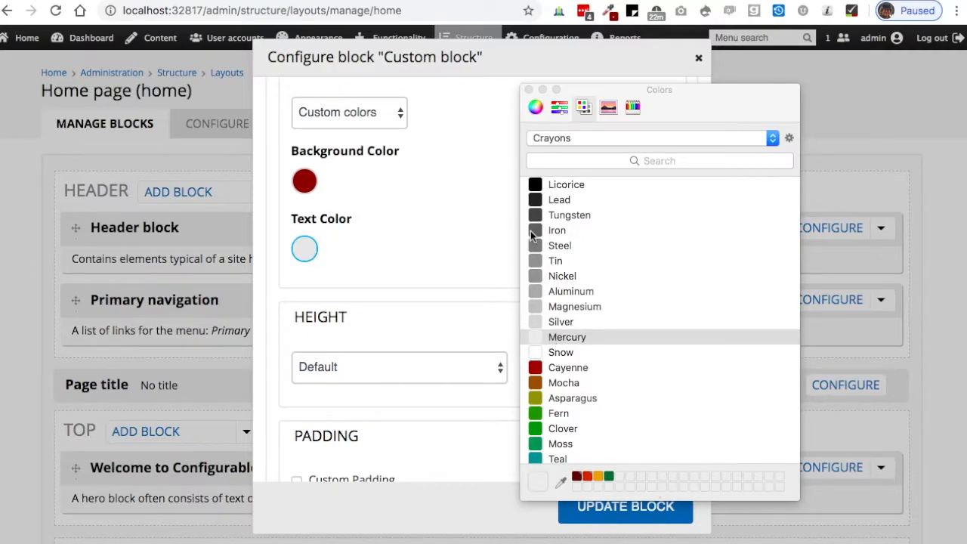
left_click(529, 90)
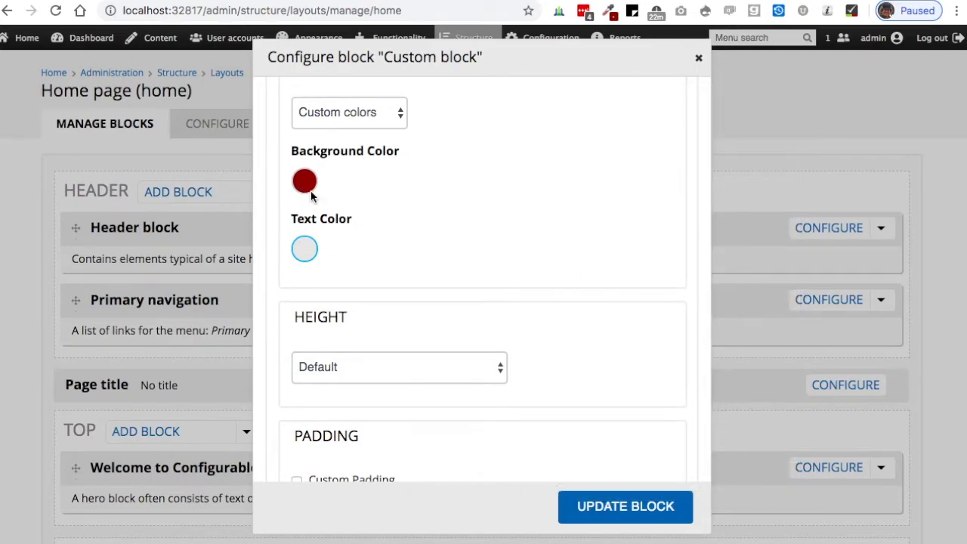
Step: Update the custom block with its new style settings and save the Home page layout
scroll(469, 342, "down", 4)
left_click(607, 503)
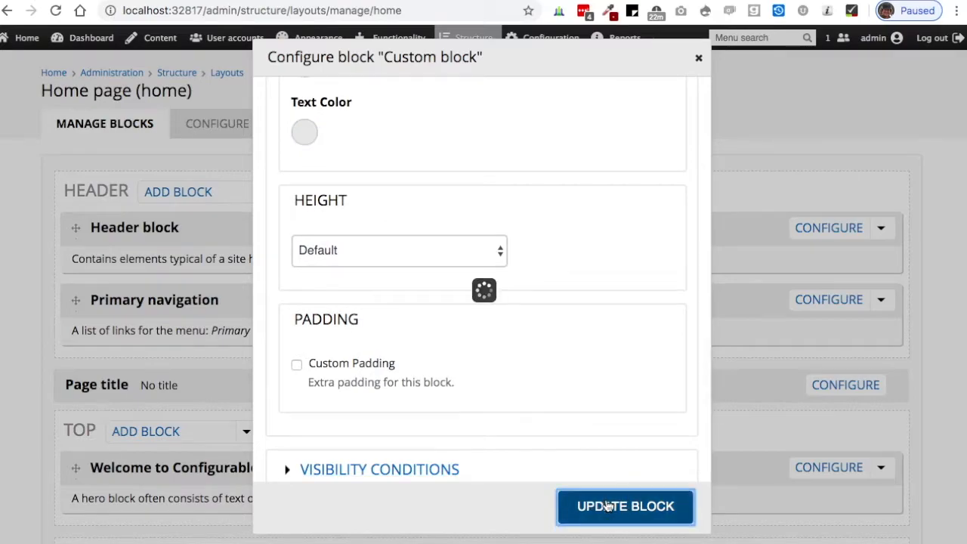
scroll(483, 451, "down", 7)
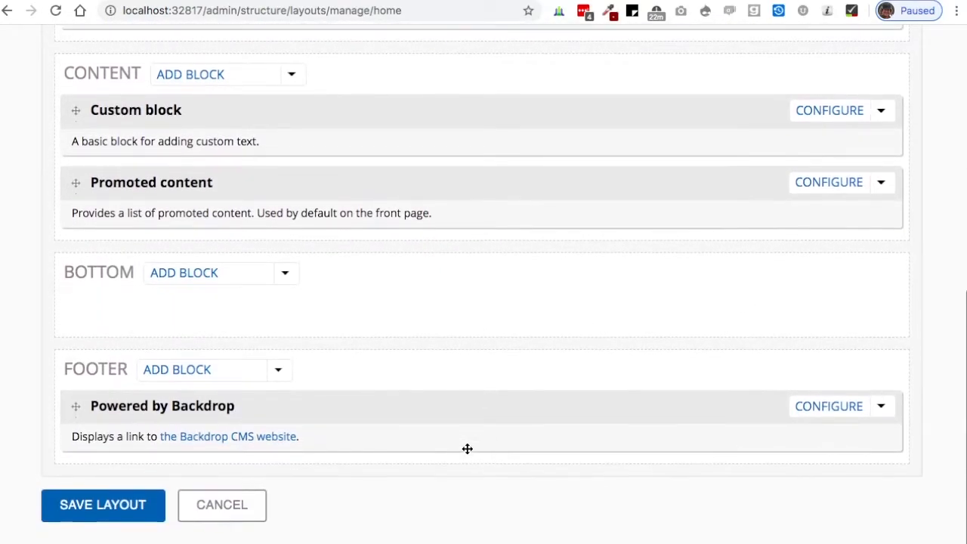
left_click(122, 508)
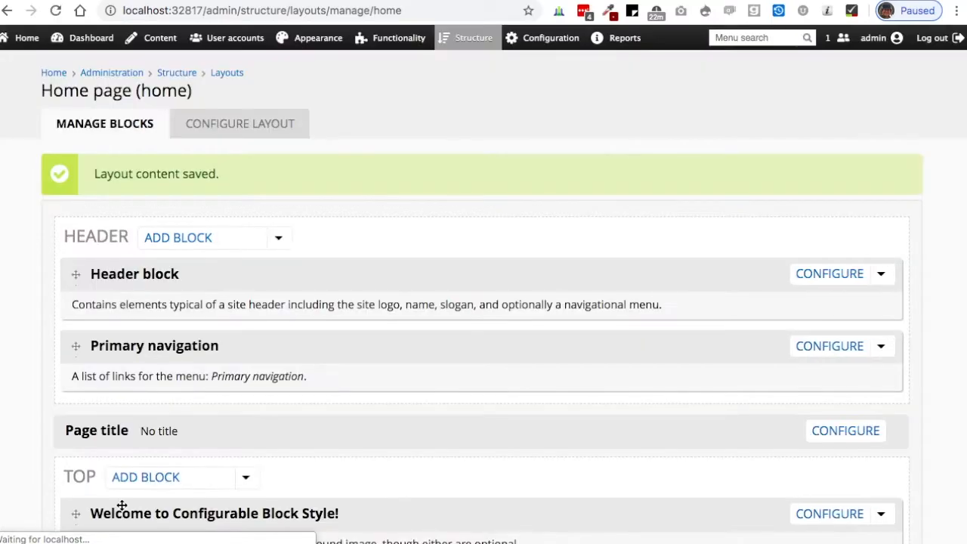
Step: Go to the site's home page and open the configuration of the "Boring demo text." block
left_click(31, 45)
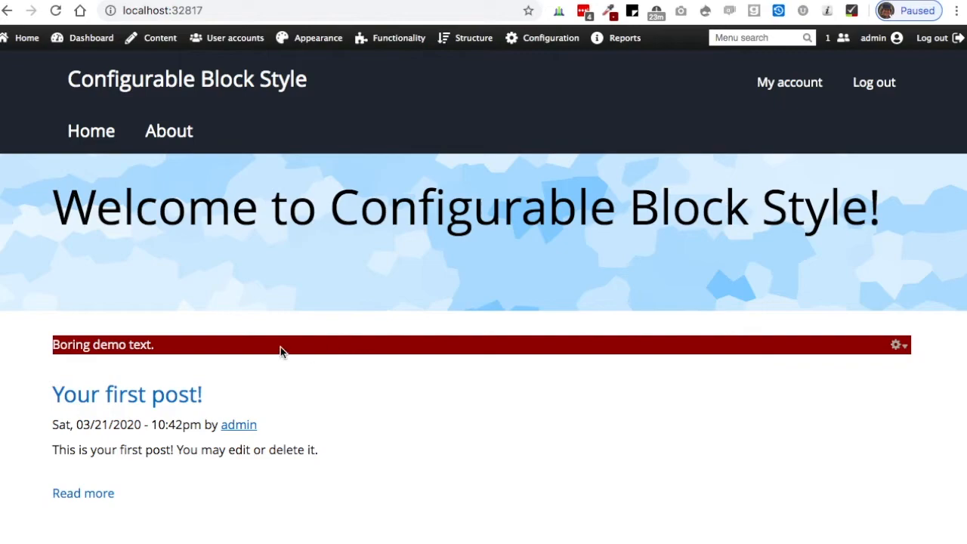
left_click(896, 345)
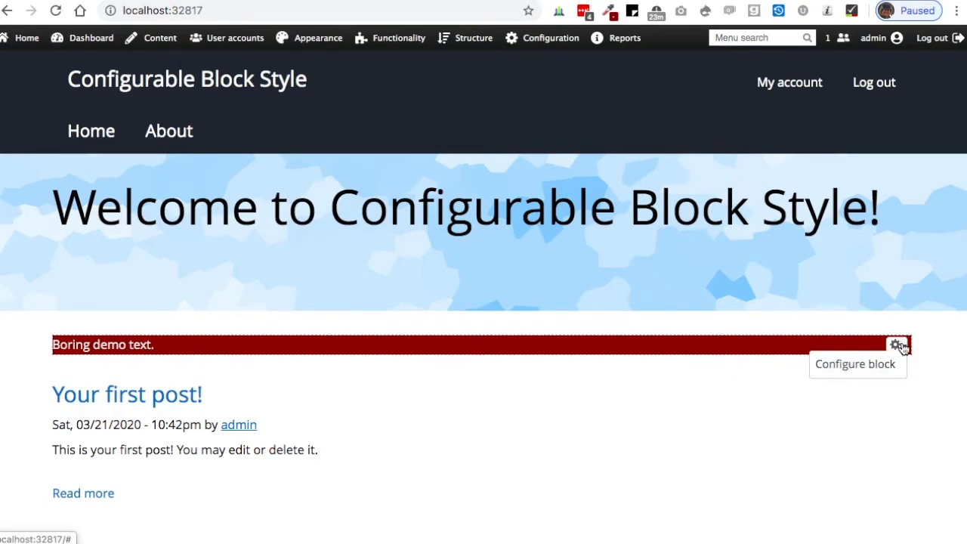
left_click(872, 365)
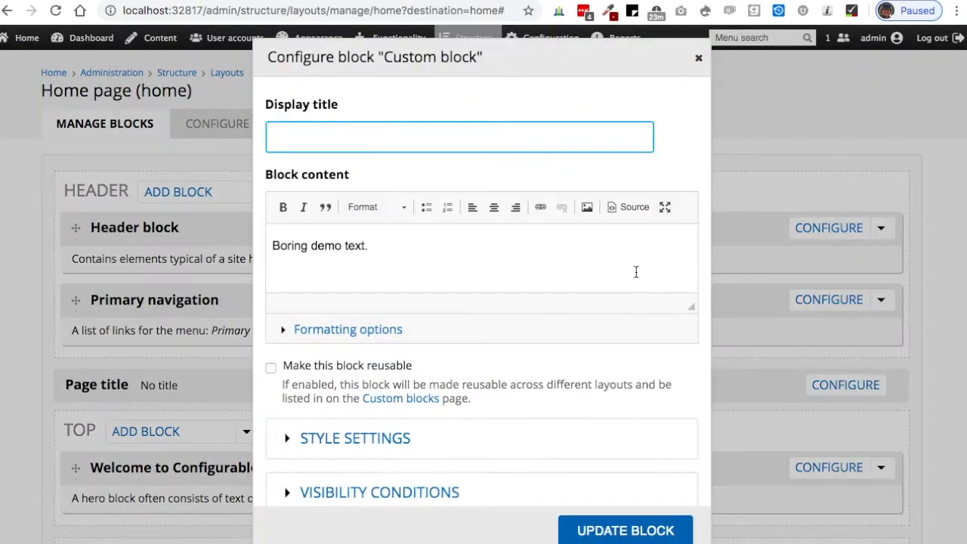
Step: Review the custom block's style settings, including the content container and color options, and update the block
scroll(472, 211, "down", 1)
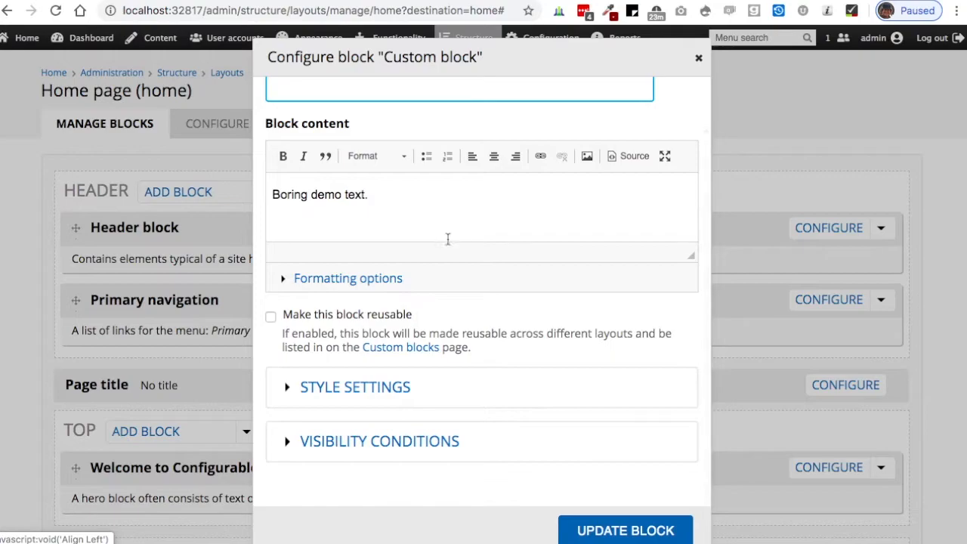
left_click(373, 386)
scroll(372, 389, "down", 3)
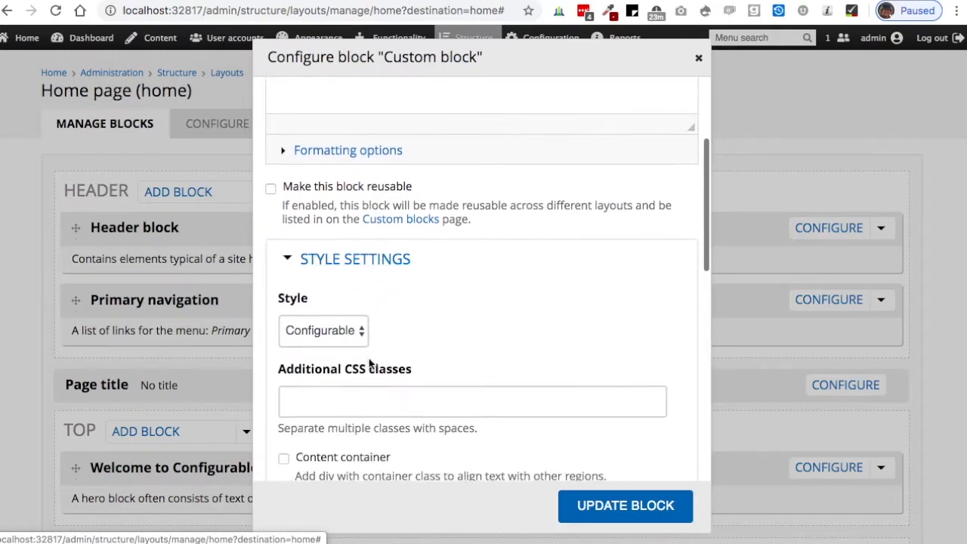
scroll(365, 266, "down", 2)
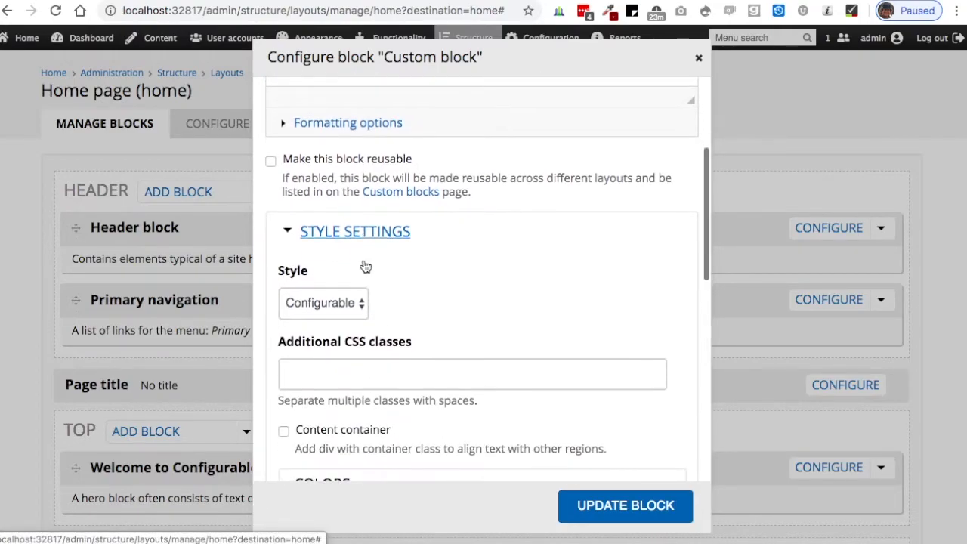
scroll(363, 266, "down", 3)
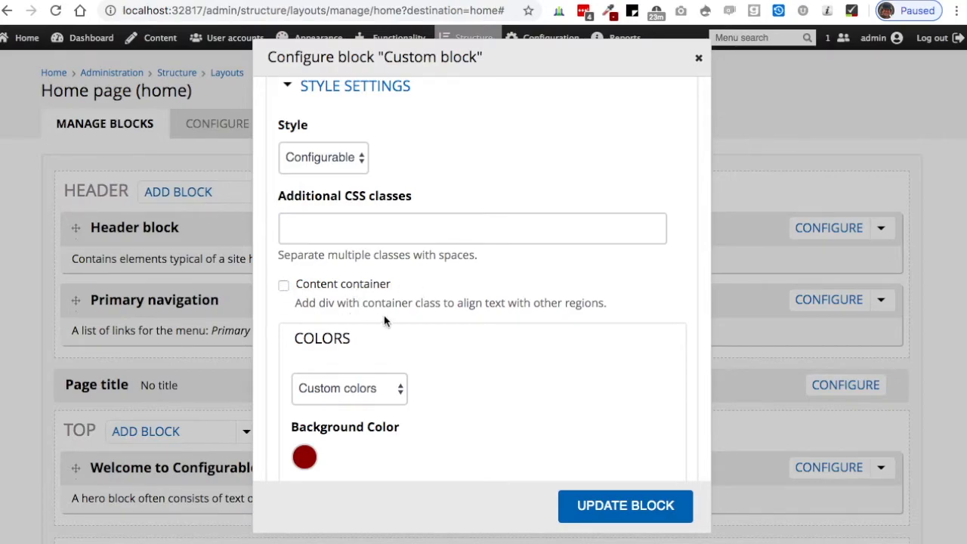
scroll(384, 321, "down", 3)
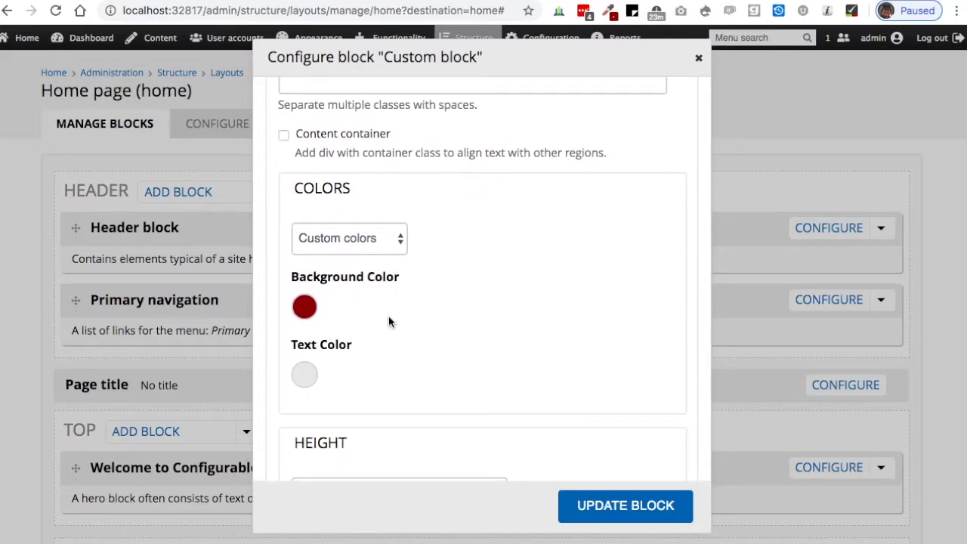
left_click(616, 517)
Step: Move the custom block from the Content region into the Top region below the welcome hero block and save the layout
scroll(405, 466, "down", 4)
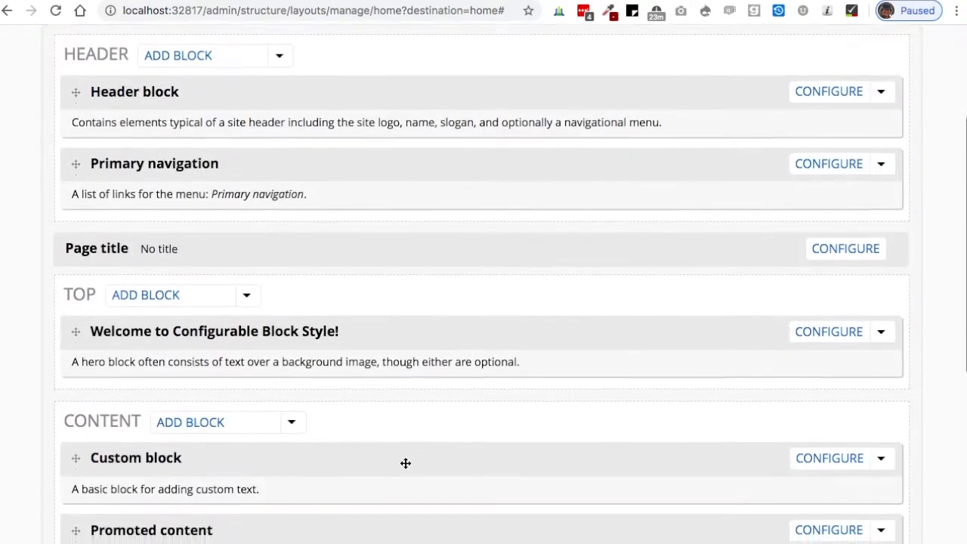
left_click_drag(78, 343, 76, 292)
scroll(166, 390, "down", 4)
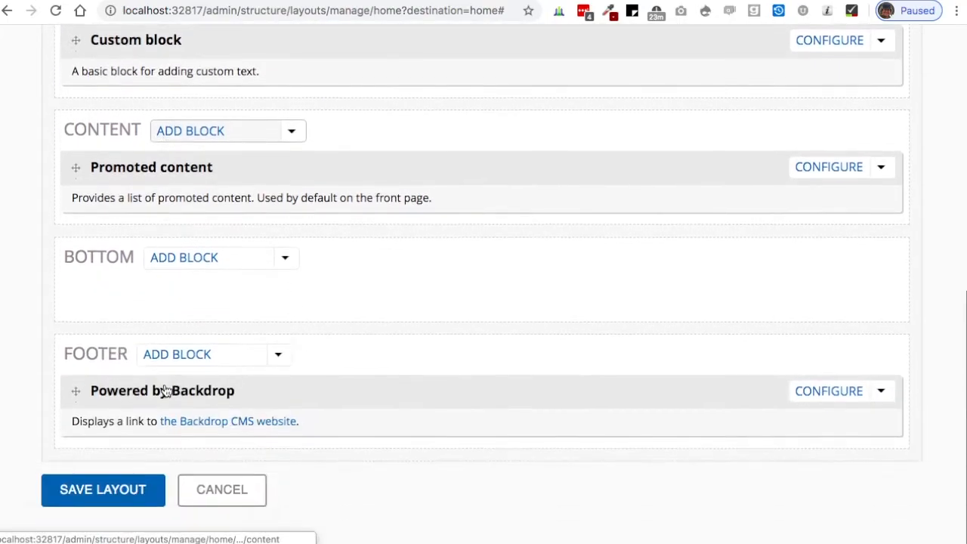
left_click(108, 496)
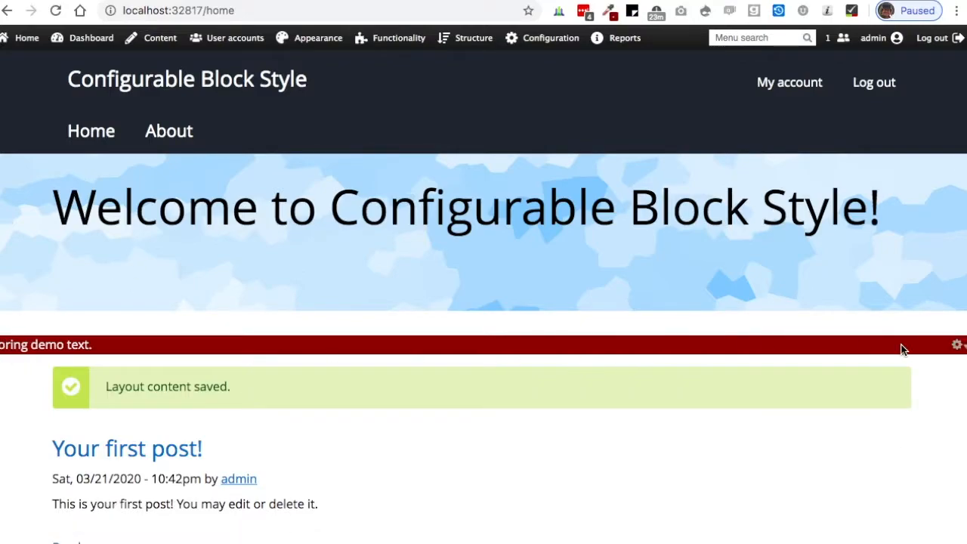
Step: Reopen the custom block's configuration from the home page and enable Content container in its style settings
left_click(949, 361)
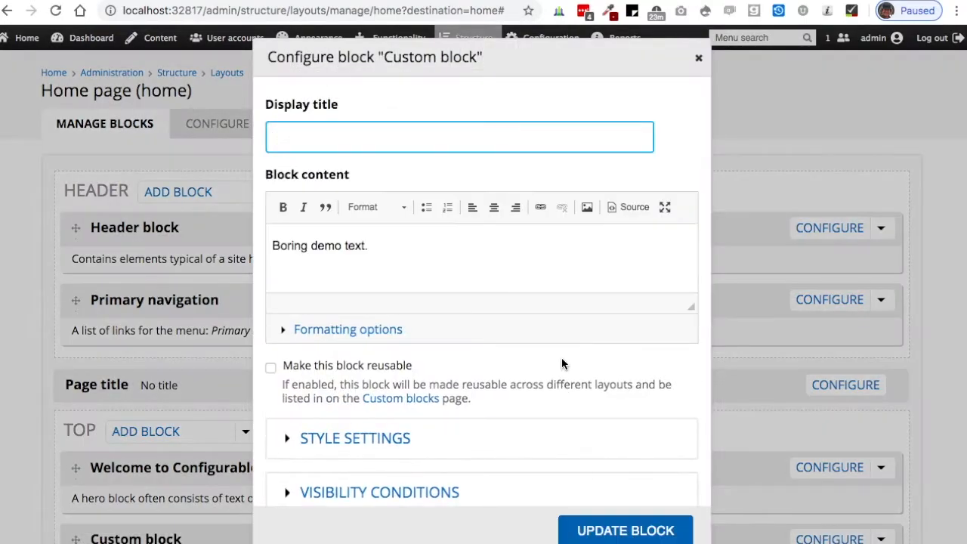
scroll(561, 360, "down", 2)
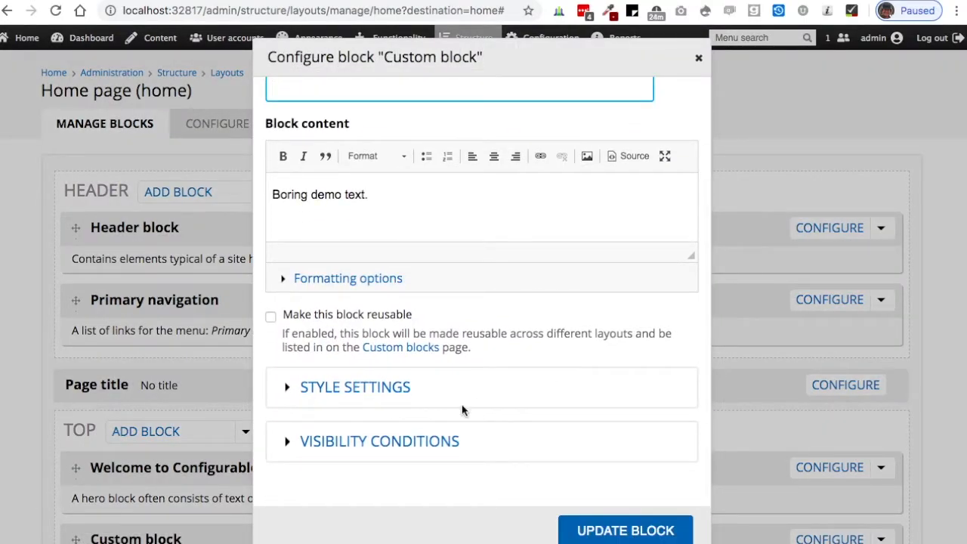
left_click(360, 389)
scroll(355, 387, "down", 3)
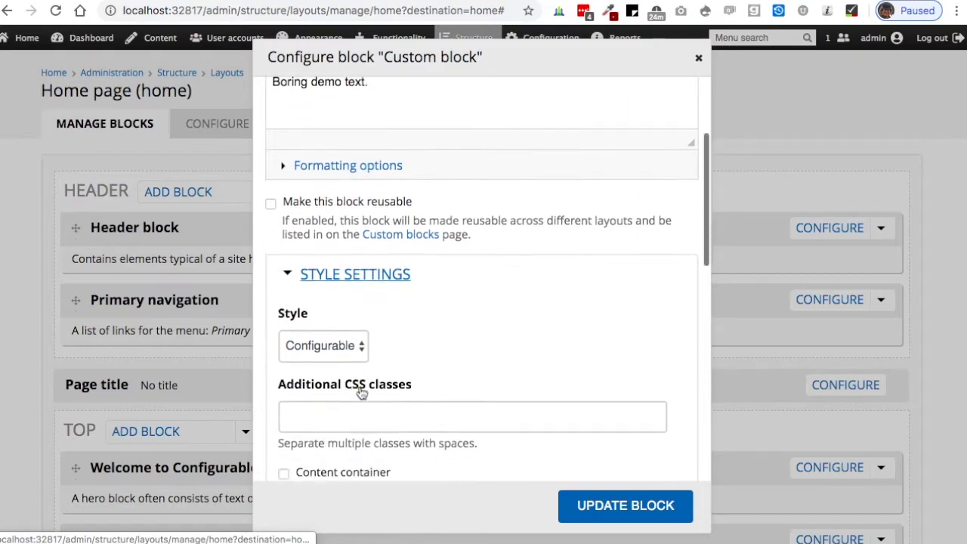
scroll(411, 335, "down", 3)
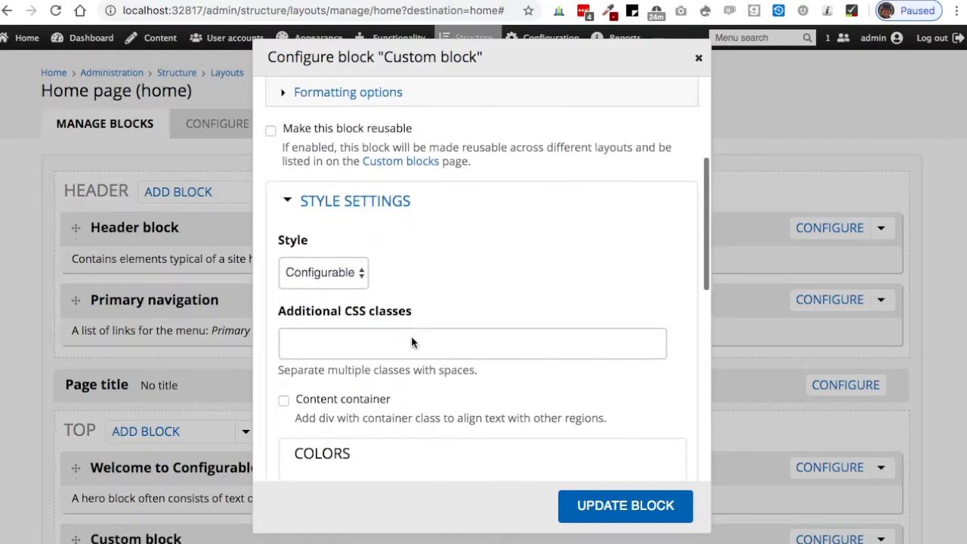
left_click(284, 253)
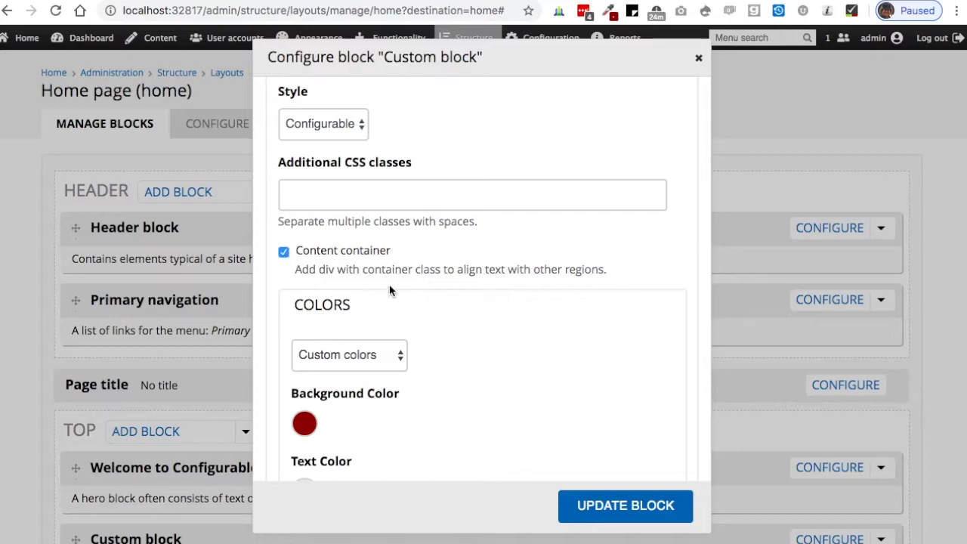
Step: Enable Custom Padding for the custom block with 40 px on top and 30 px on the right, bottom and left
scroll(393, 291, "down", 3)
scroll(393, 288, "down", 1)
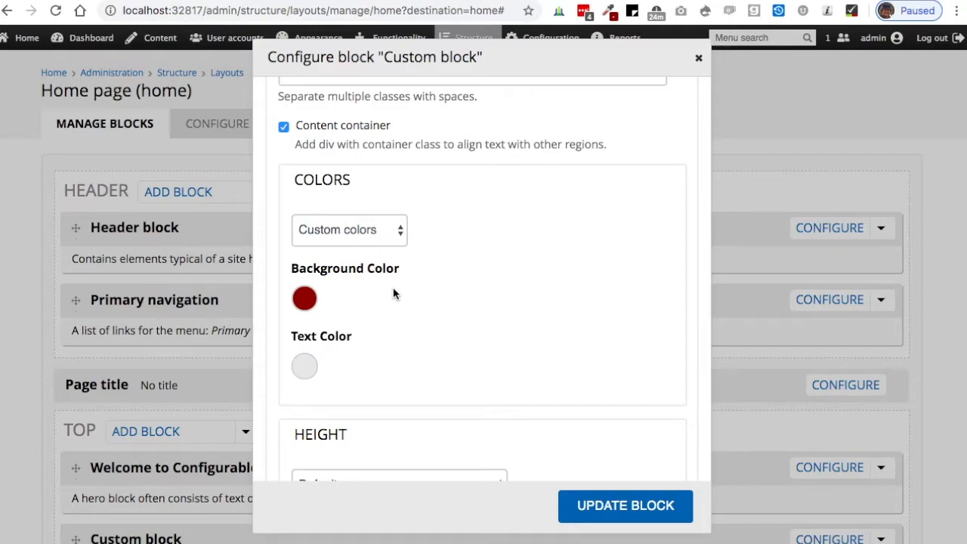
scroll(393, 293, "down", 3)
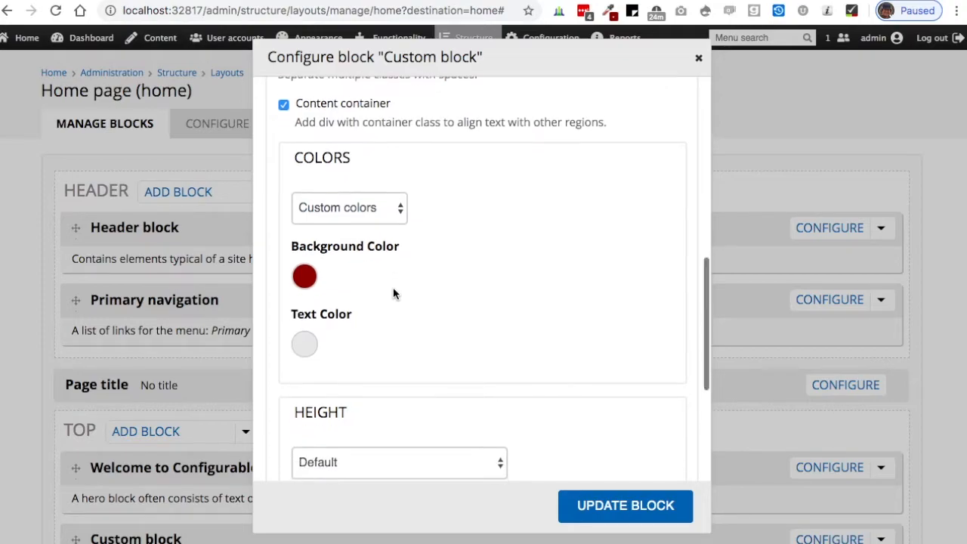
scroll(392, 293, "down", 2)
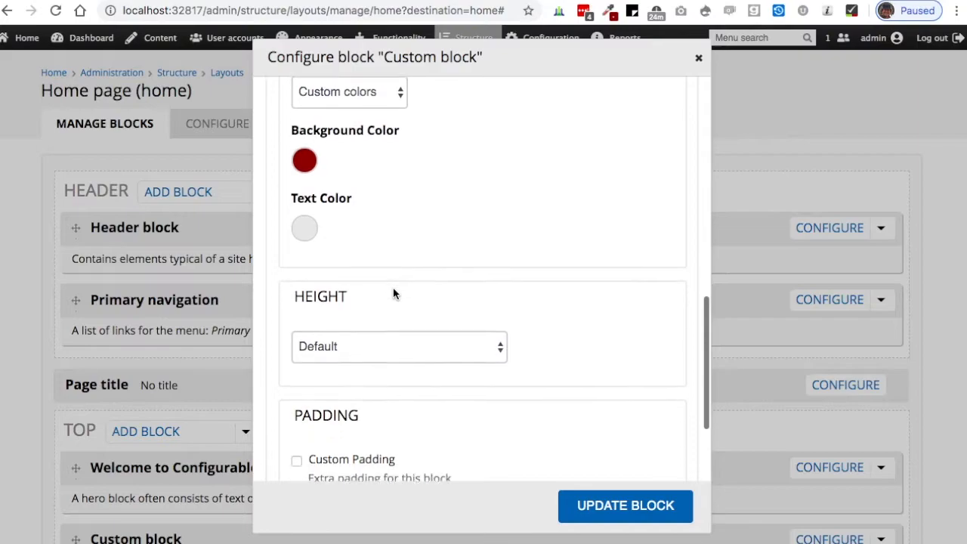
scroll(392, 293, "down", 1)
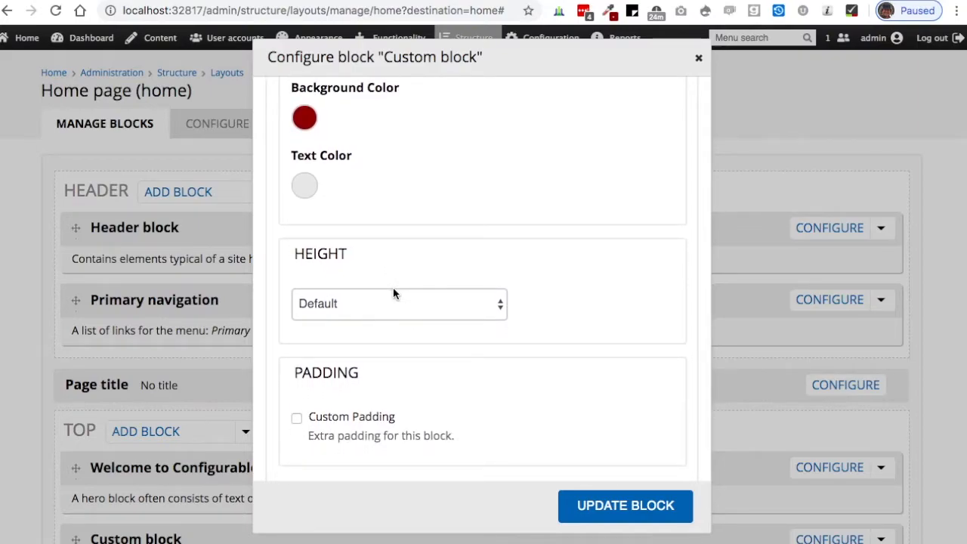
scroll(382, 302, "down", 2)
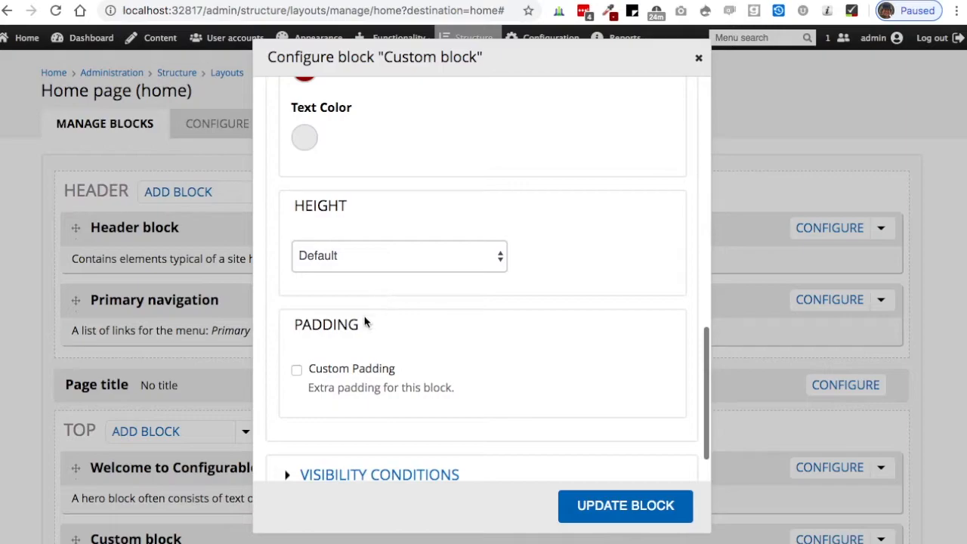
left_click(295, 370)
scroll(347, 379, "down", 3)
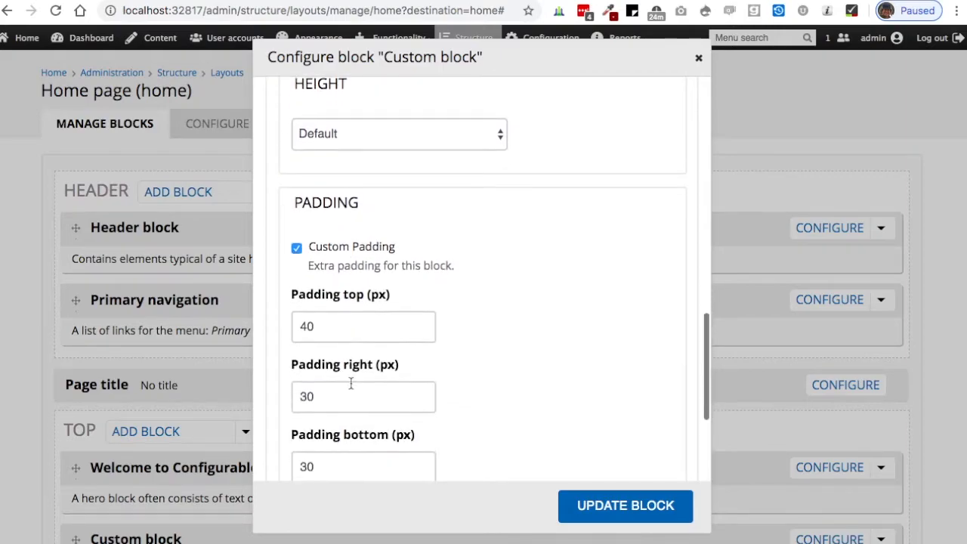
scroll(328, 335, "down", 2)
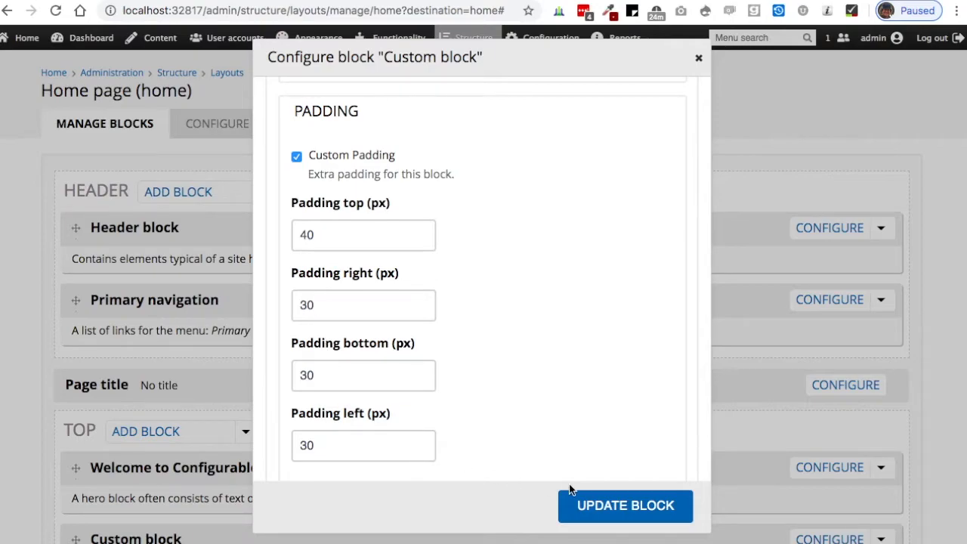
Step: Update the custom block with its container and padding settings and save the Home page layout
left_click(613, 509)
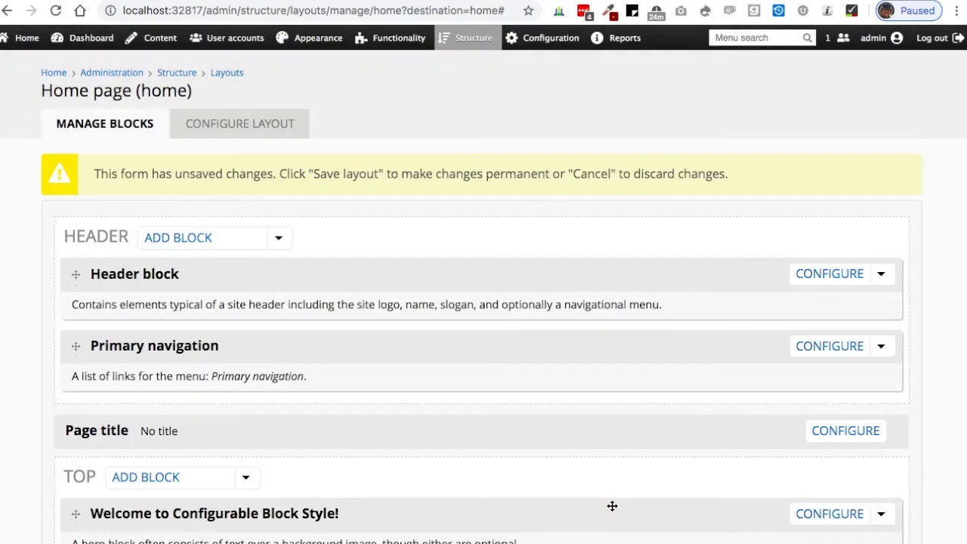
scroll(612, 505, "down", 10)
left_click(127, 515)
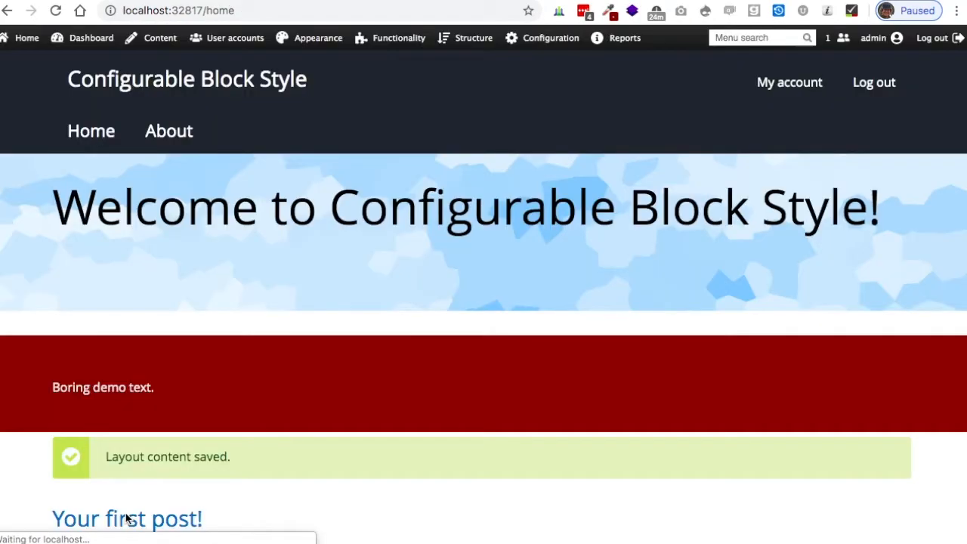
Step: Inspect the padded full-width block on the home page and reopen its configuration
scroll(127, 518, "down", 2)
scroll(127, 518, "down", 1)
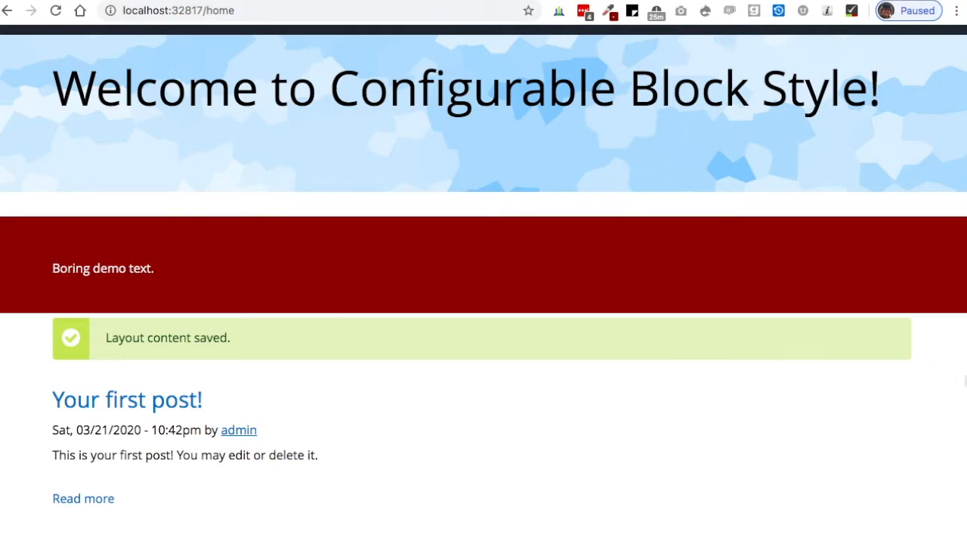
mouse_move(962, 379)
left_mouse_down()
mouse_move(904, 380)
mouse_move(964, 375)
mouse_move(909, 371)
mouse_move(962, 380)
mouse_move(913, 380)
mouse_move(964, 383)
left_mouse_up()
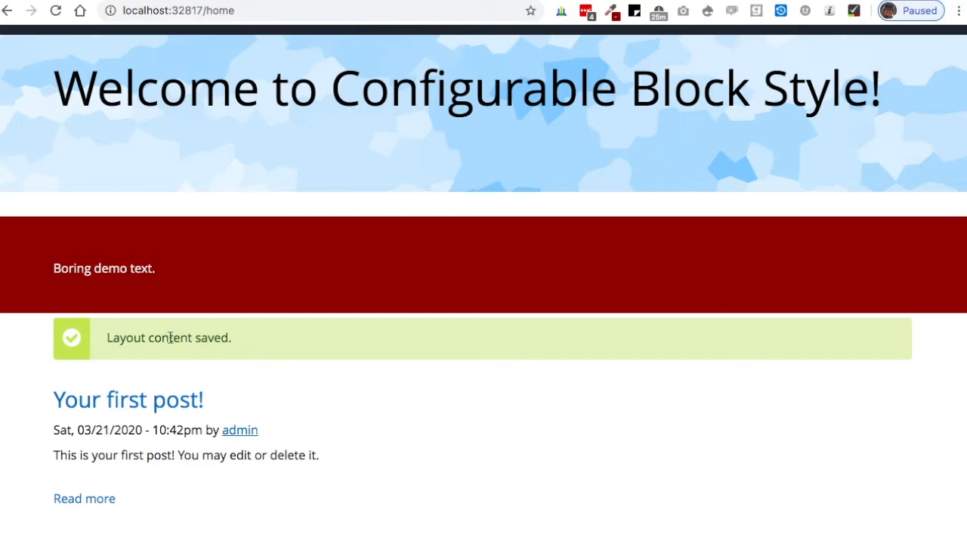
scroll(170, 338, "down", 3)
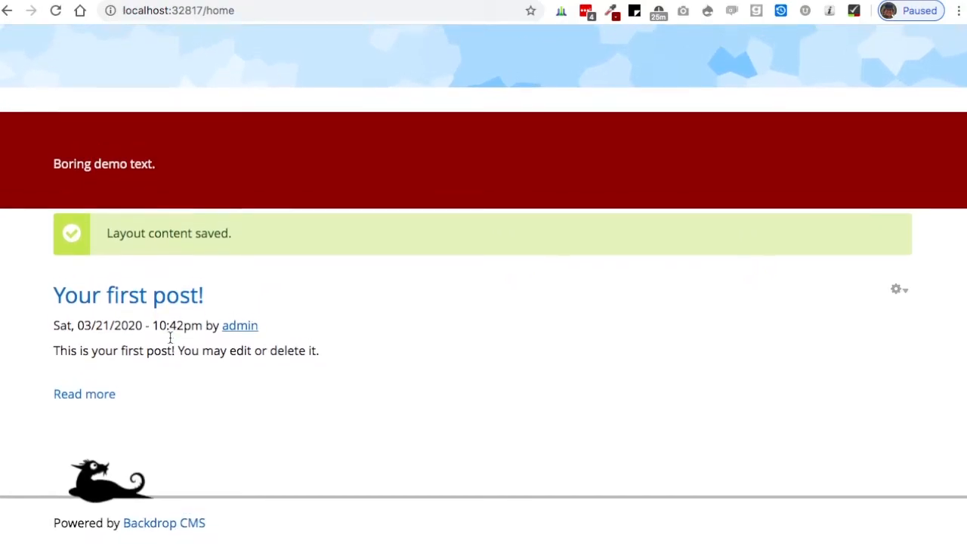
scroll(120, 181, "up", 1)
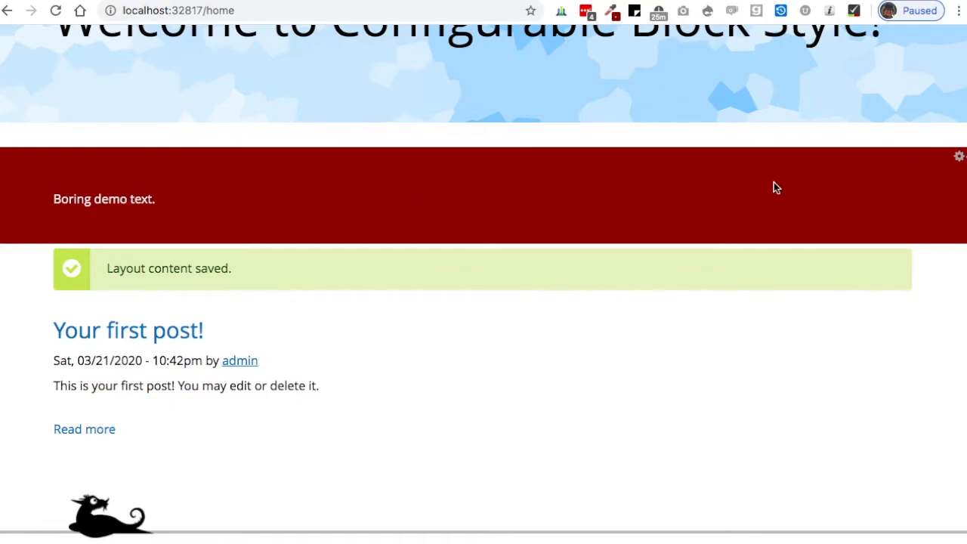
left_click(956, 157)
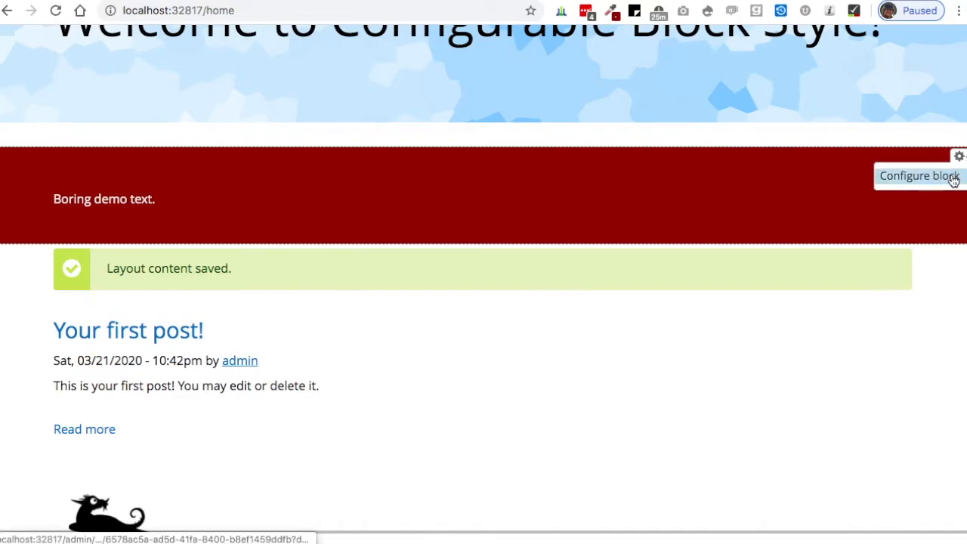
left_click(954, 180)
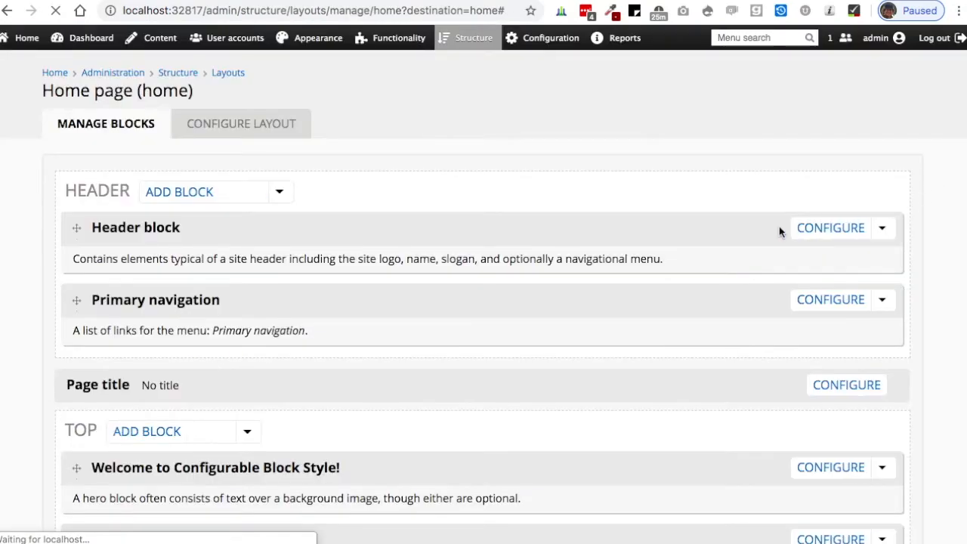
Step: Set the custom block's height option to Fixed height in its style settings
scroll(596, 297, "down", 1)
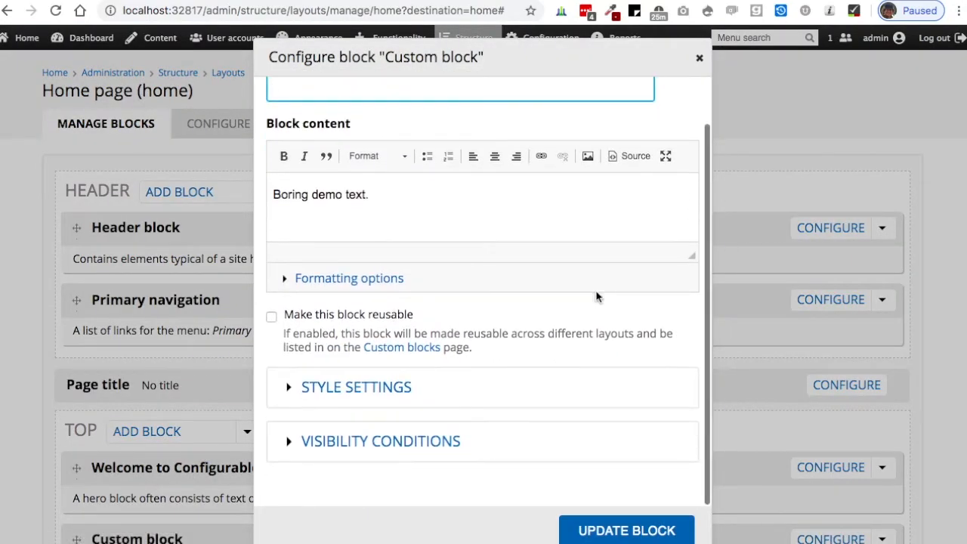
left_click(395, 381)
scroll(389, 388, "down", 2)
scroll(388, 384, "down", 5)
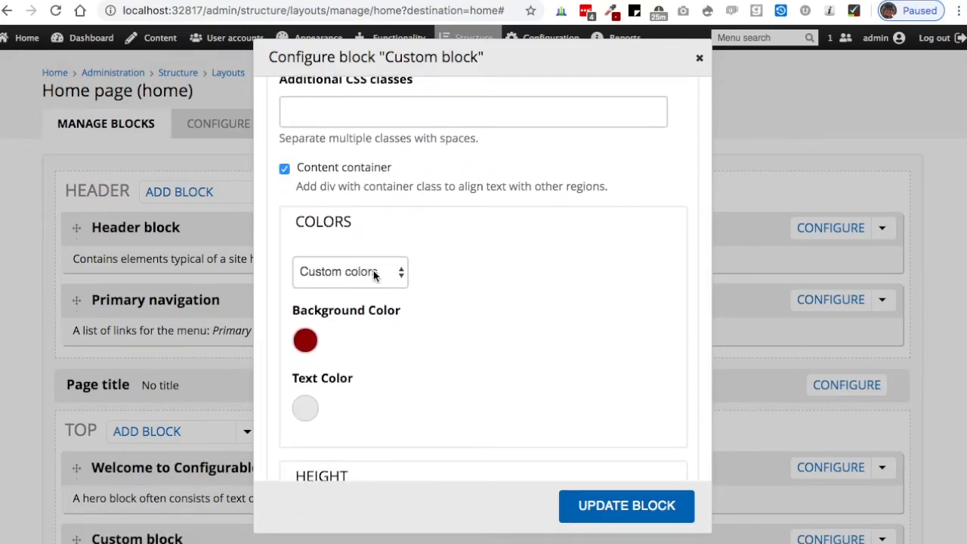
left_click(373, 270)
left_click(377, 272)
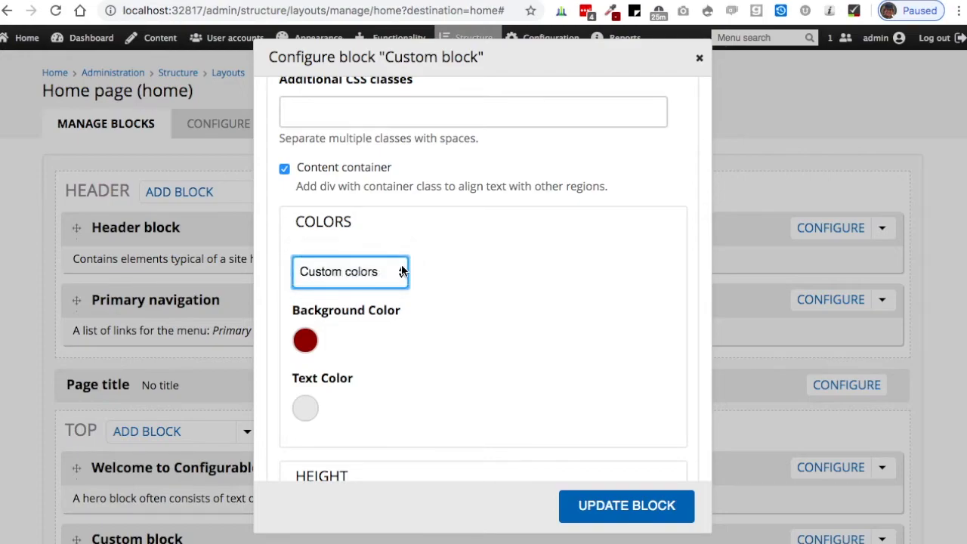
scroll(389, 267, "down", 2)
scroll(355, 363, "down", 2)
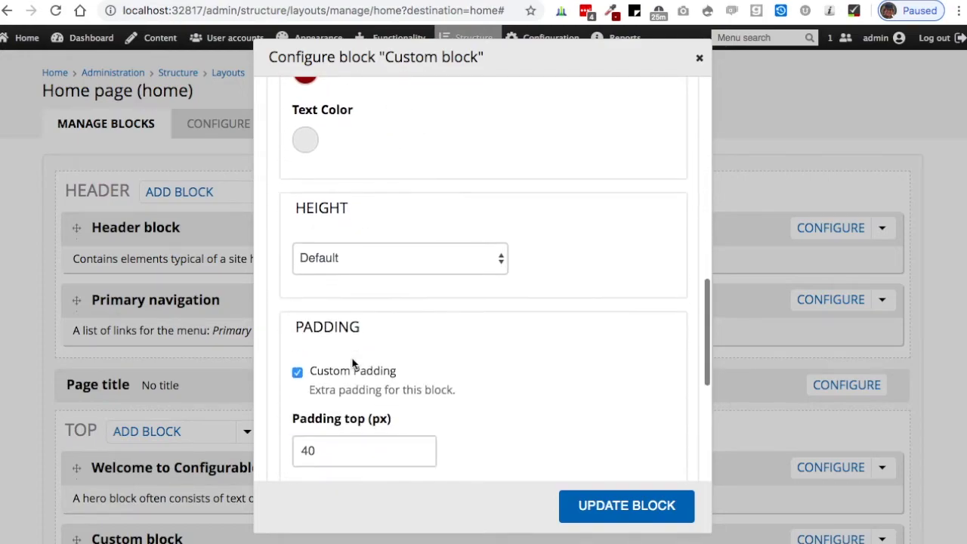
left_click(339, 259)
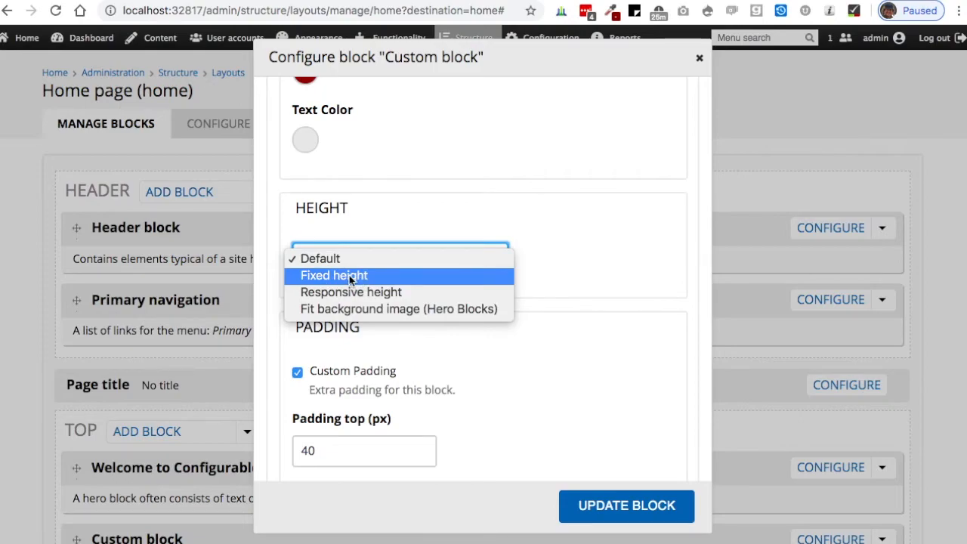
left_click(349, 277)
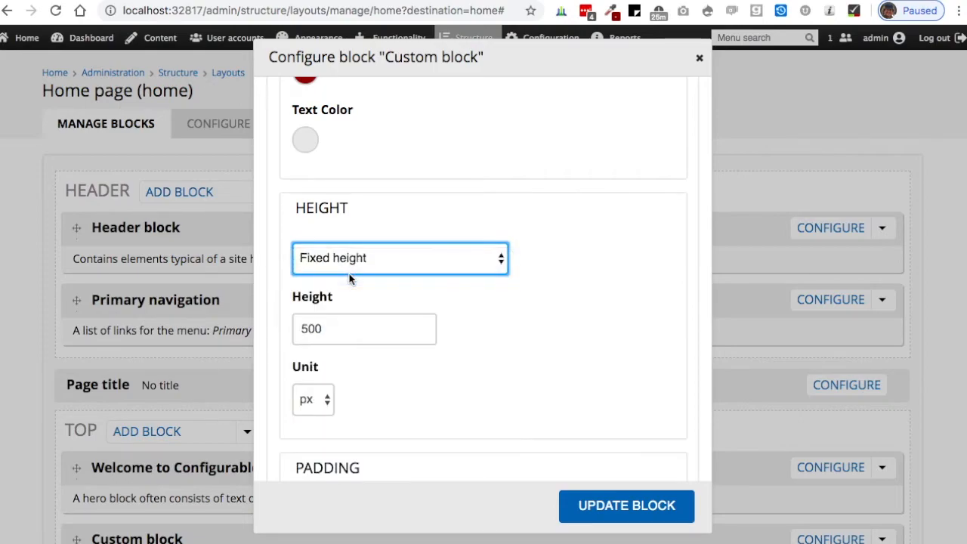
Step: Review the fixed height value and its unit choices, keeping px, and check the custom padding fields
left_click_drag(329, 329, 281, 330)
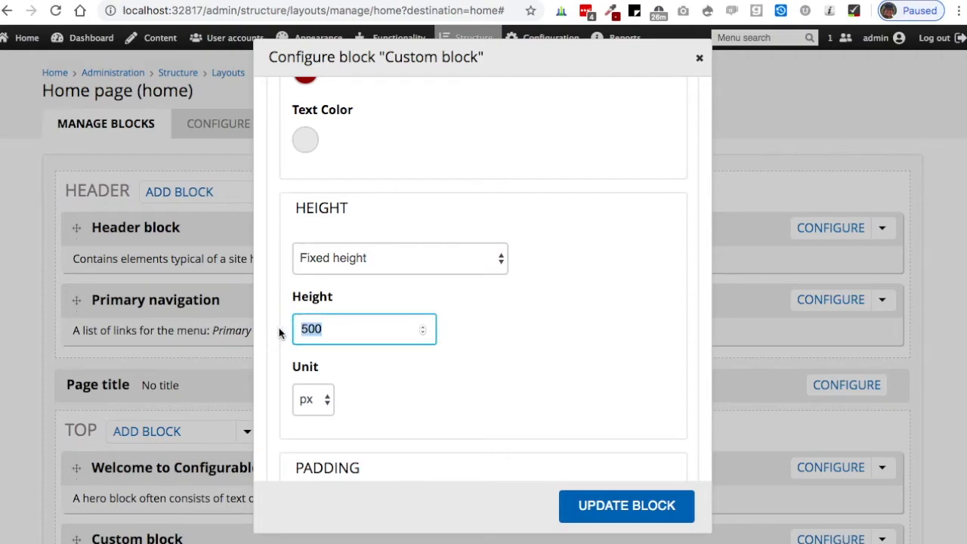
left_click(324, 400)
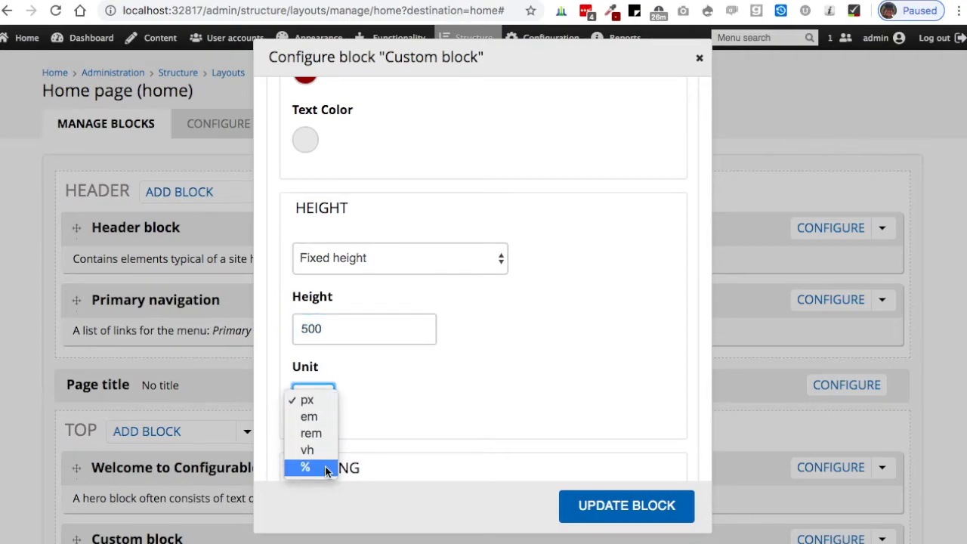
left_click(319, 403)
scroll(399, 403, "down", 6)
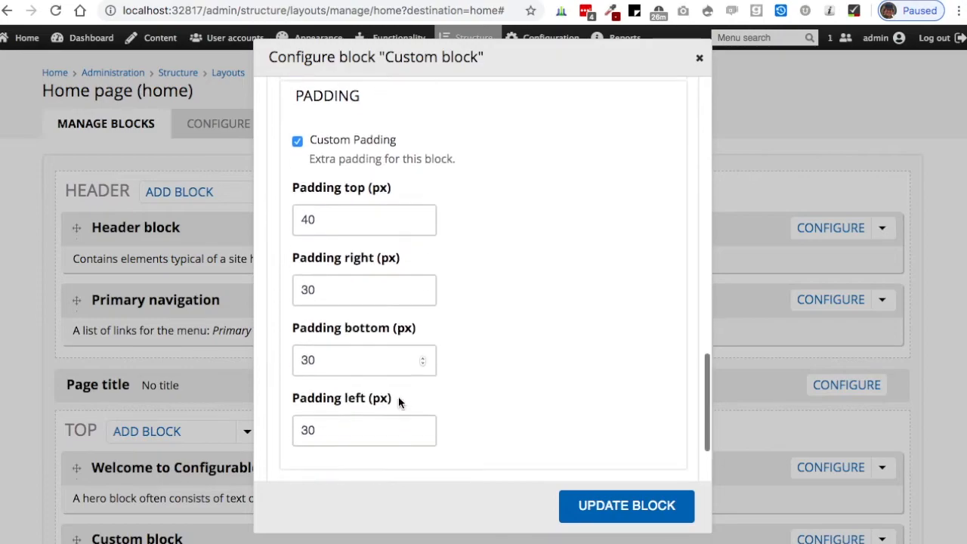
scroll(398, 400, "up", 5)
scroll(398, 395, "down", 2)
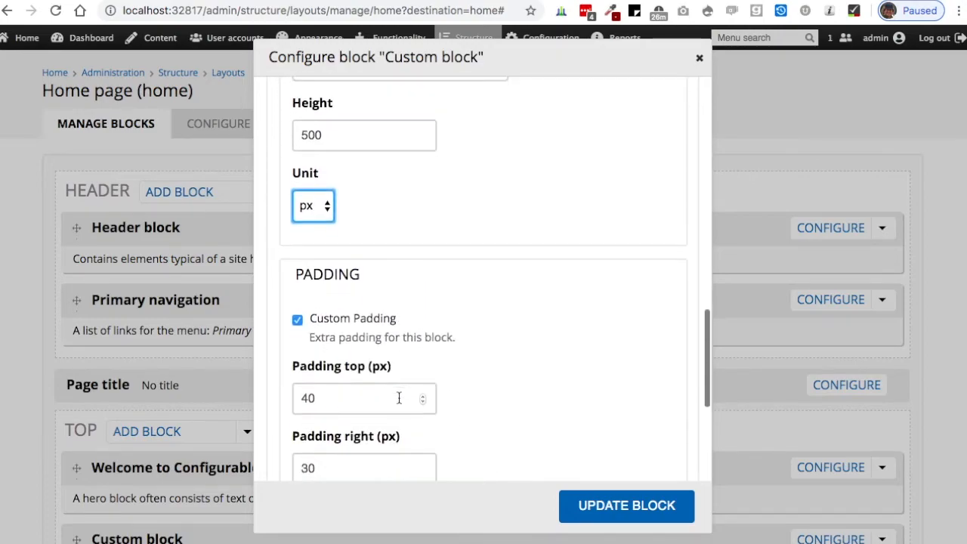
Step: Update the custom block with its fixed height and save the Home page layout
left_click(610, 503)
scroll(191, 513, "down", 4)
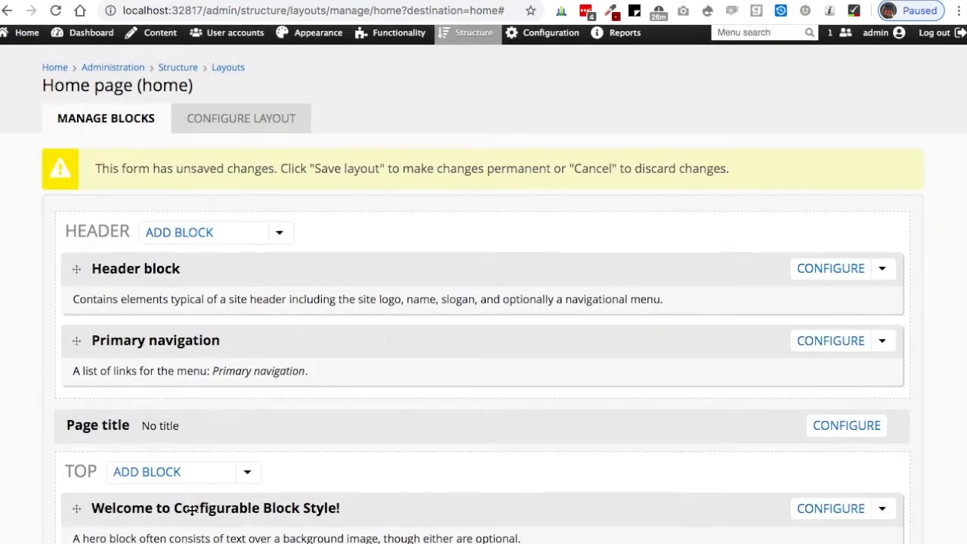
scroll(191, 514, "down", 10)
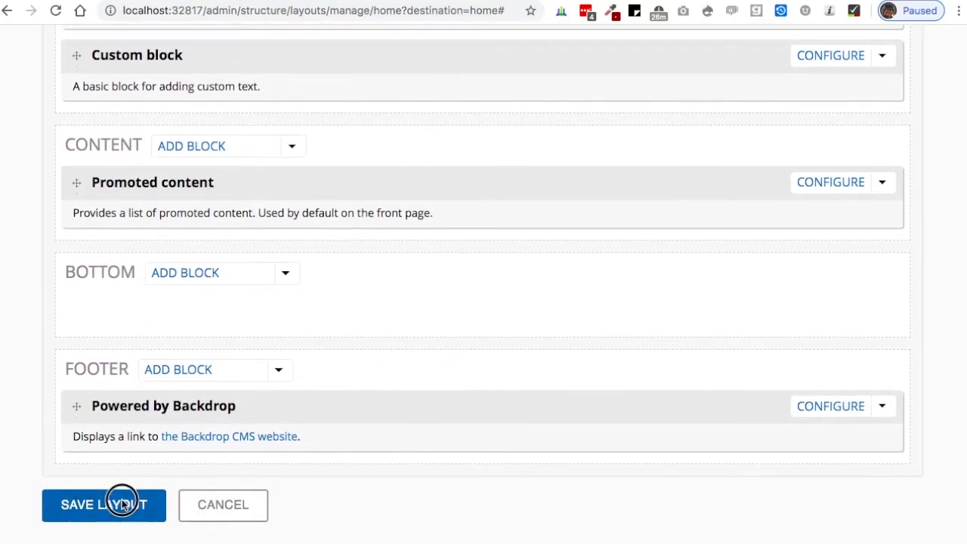
left_click(122, 501)
Step: Inspect the fixed-height block on the home page with the browser window narrowed and restored to full width
scroll(129, 425, "down", 5)
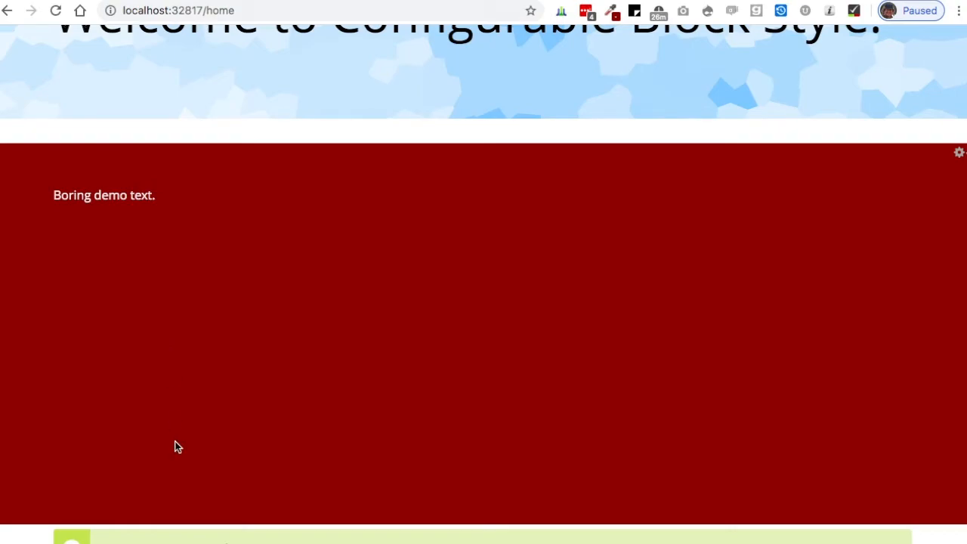
left_click_drag(962, 352, 513, 352)
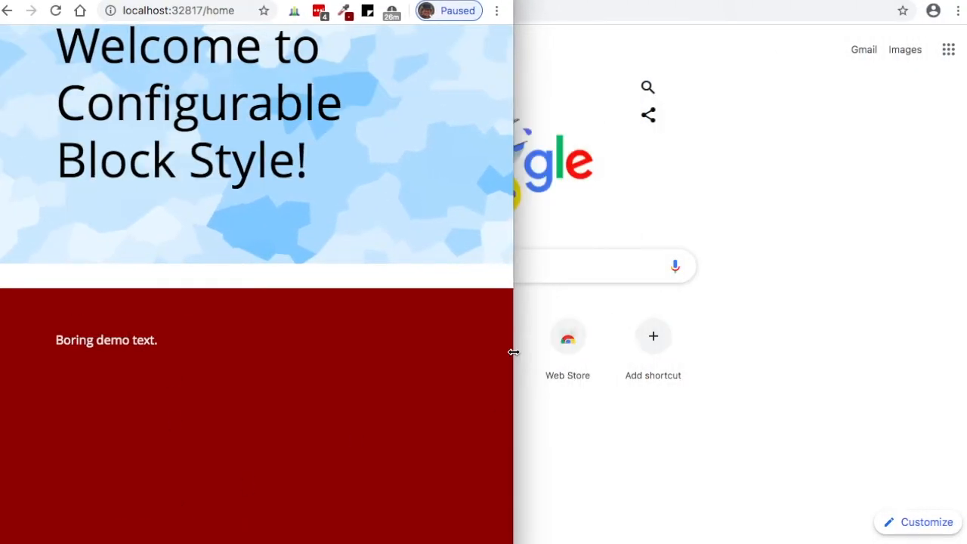
scroll(461, 367, "down", 3)
left_click_drag(514, 380, 966, 366)
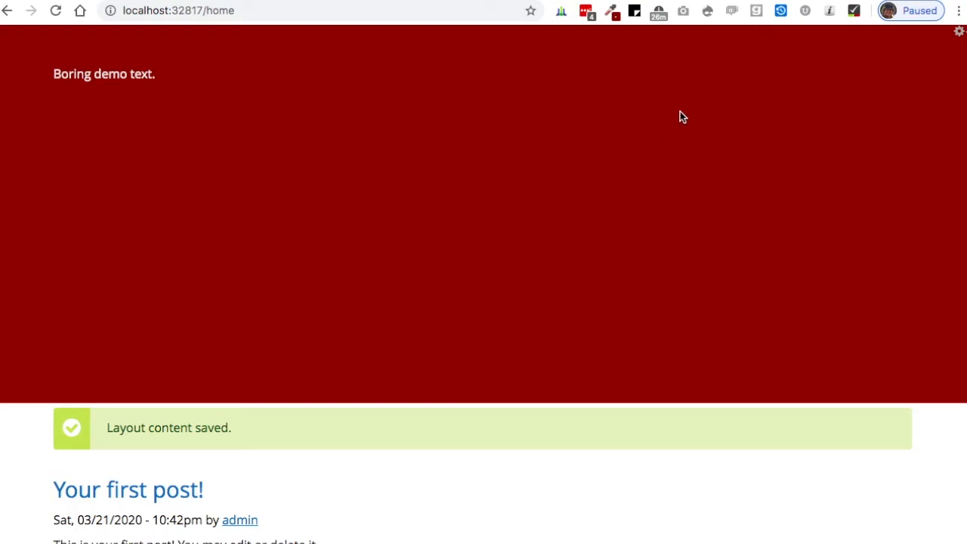
Step: Reopen the custom block's configuration from the home page and expand its style settings
scroll(680, 117, "up", 3)
left_click(957, 122)
left_click(953, 143)
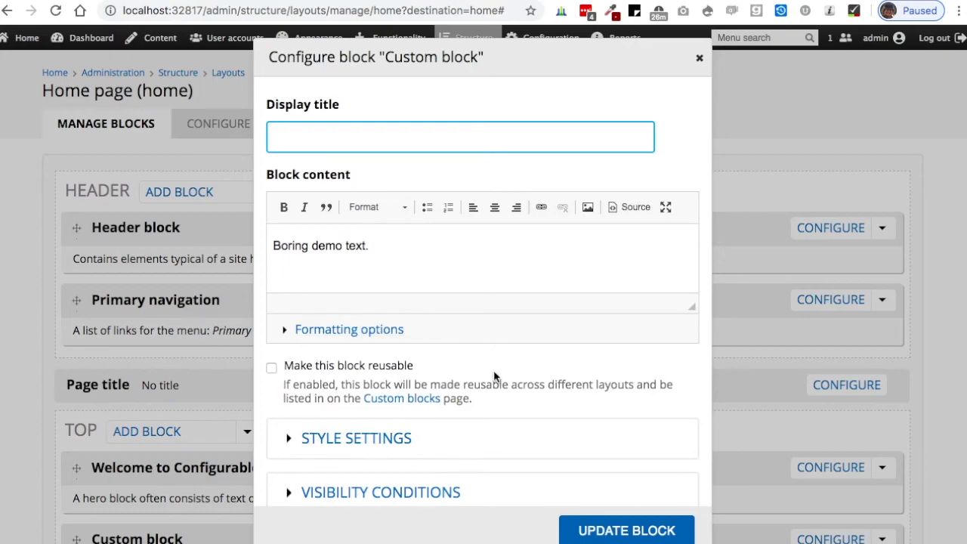
scroll(491, 378, "down", 1)
left_click(385, 385)
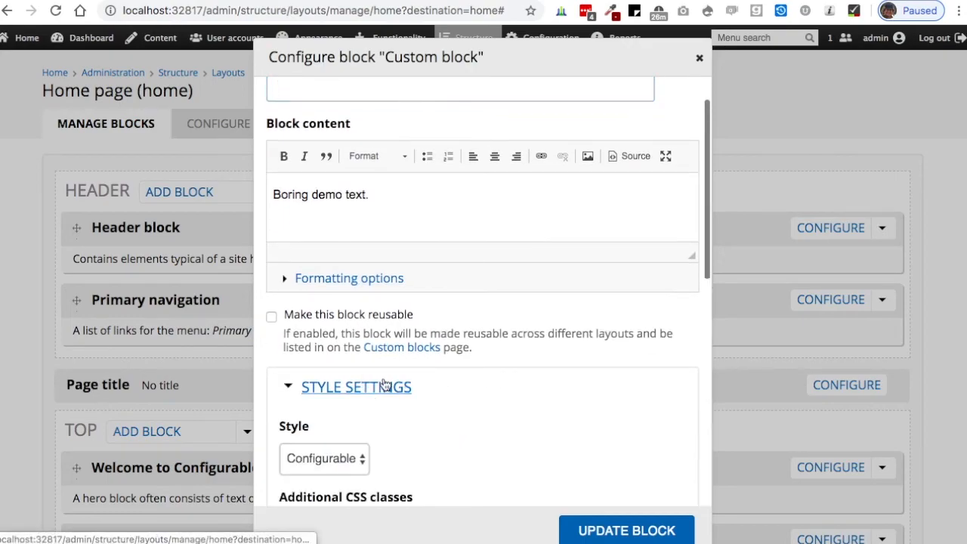
Step: Change the custom block's height option to Responsive height
scroll(383, 384, "down", 3)
scroll(355, 323, "down", 3)
scroll(360, 340, "down", 5)
left_click(361, 334)
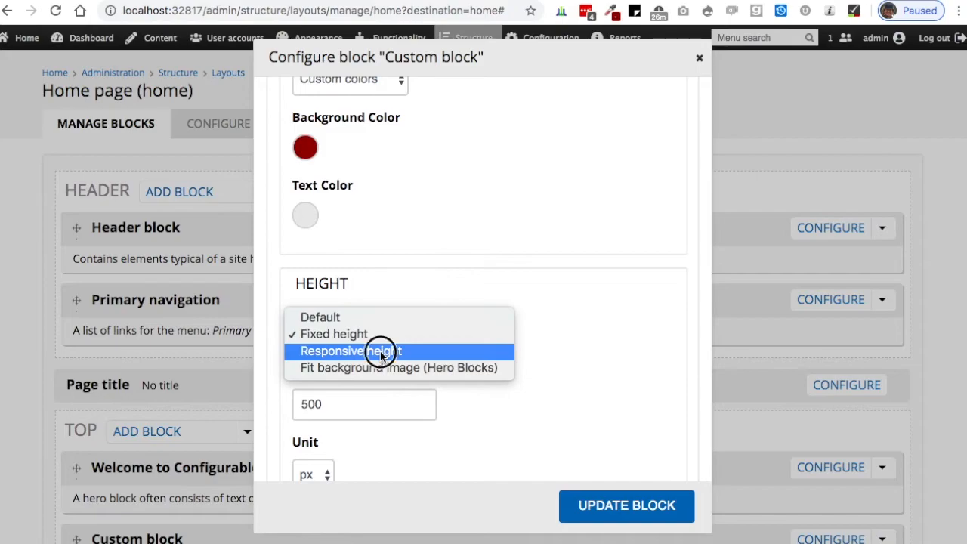
left_click(381, 352)
Step: Set the responsive height's maximum to 400 px and its minimum to 250 px
scroll(381, 370, "down", 3)
scroll(332, 390, "down", 2)
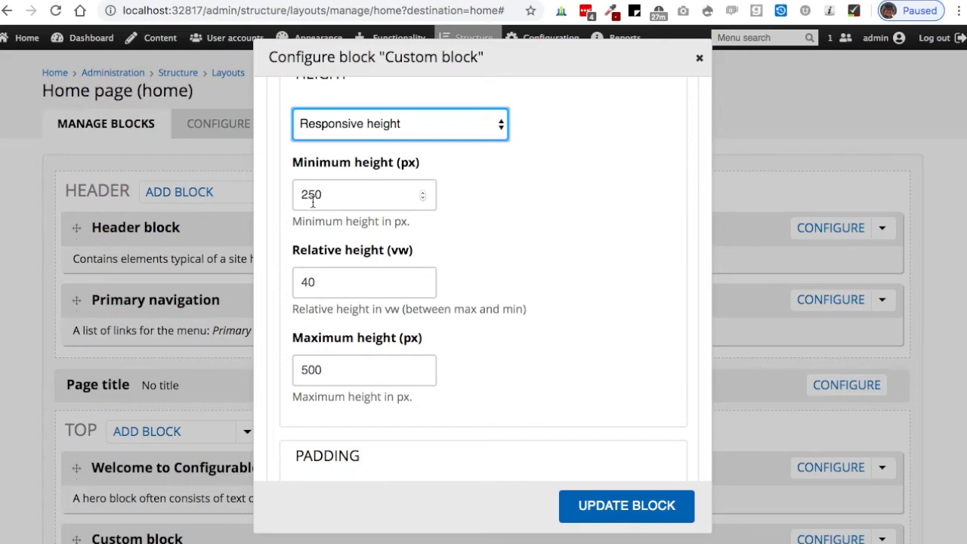
left_click_drag(330, 369, 279, 371)
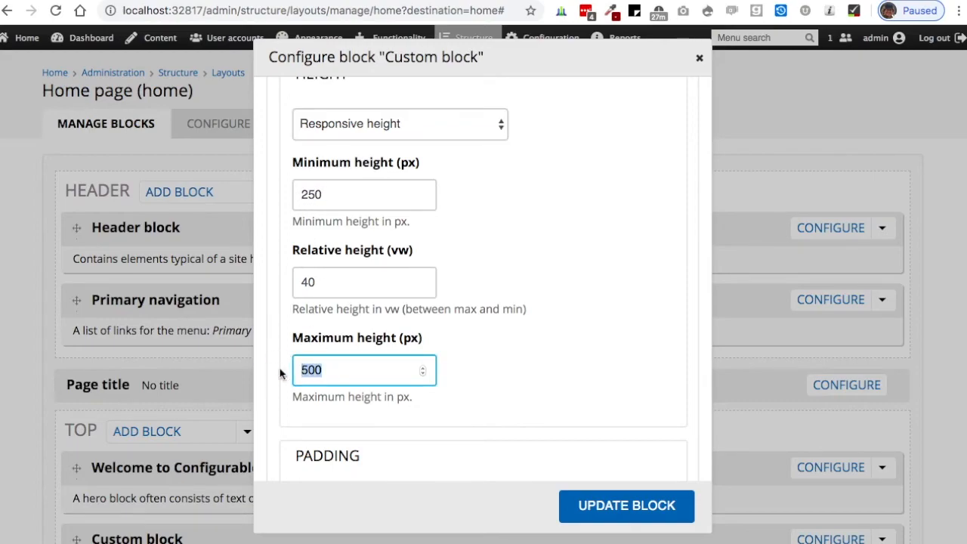
type("400")
left_click_drag(330, 198, 276, 199)
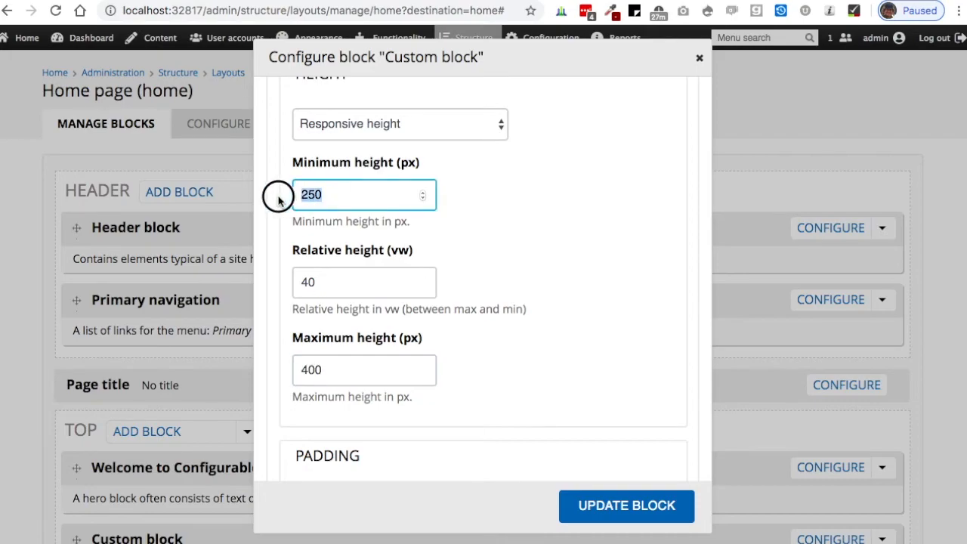
type("300250")
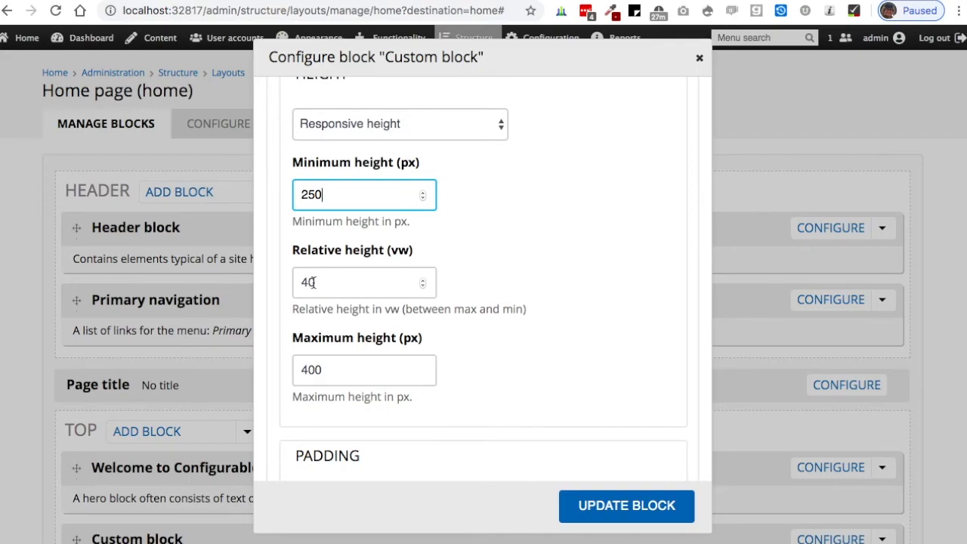
Step: Update the custom block with its responsive height and save the Home page layout
left_click(599, 509)
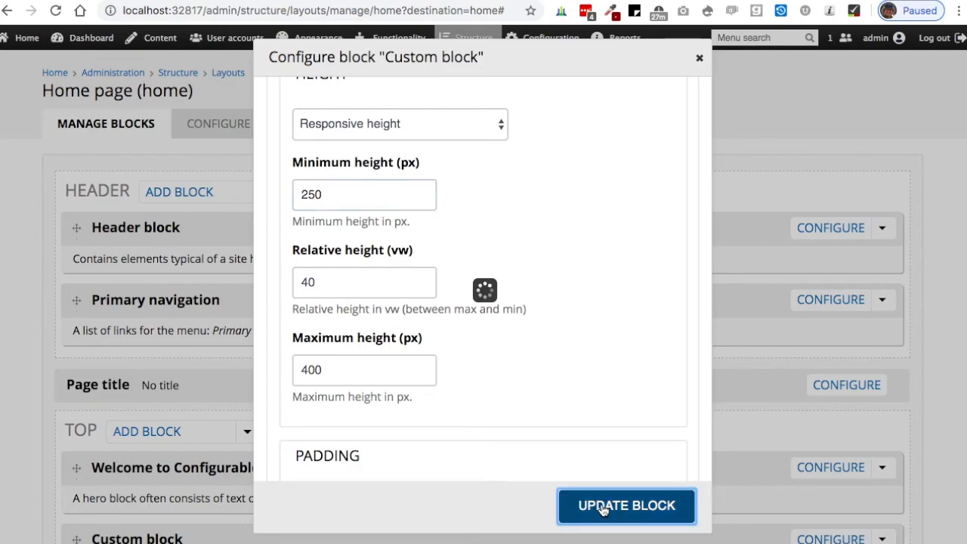
scroll(601, 505, "down", 10)
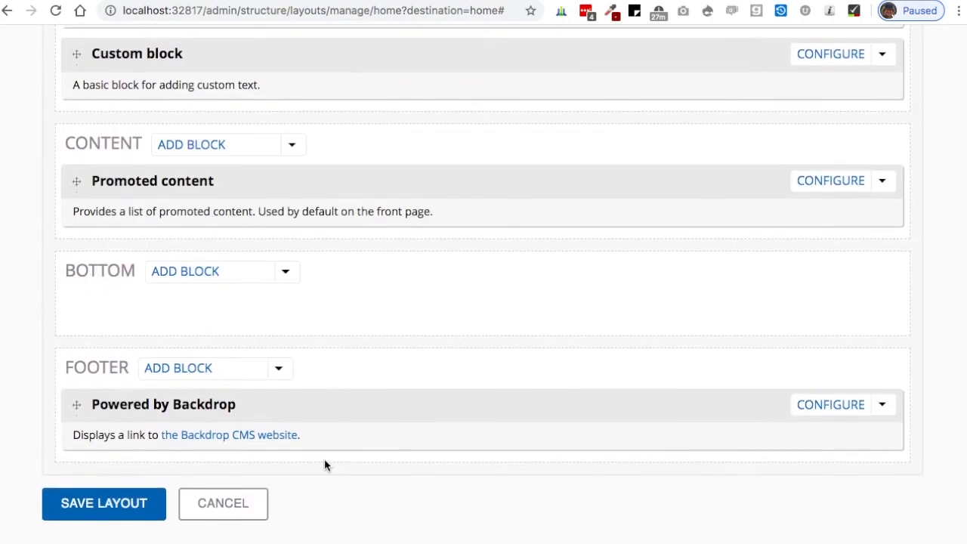
left_click(125, 510)
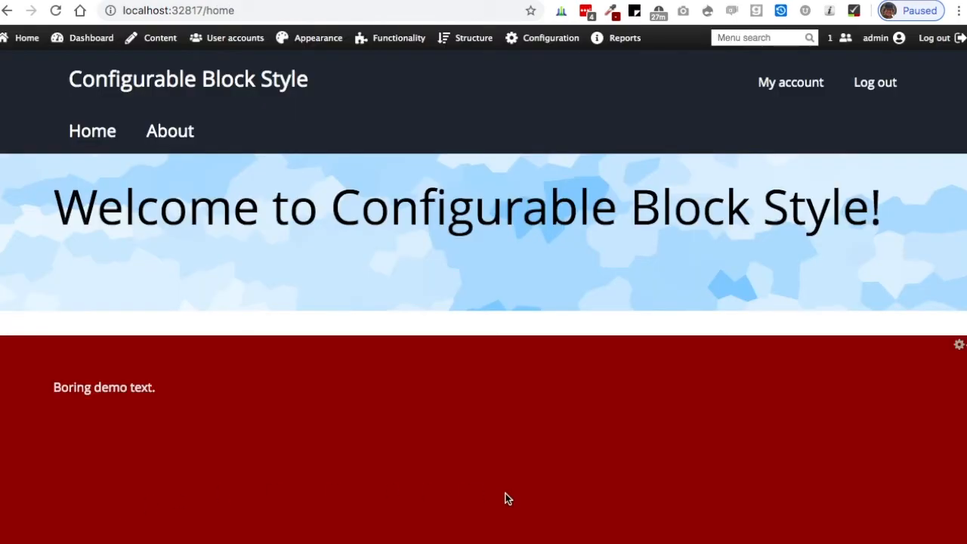
Step: Inspect the responsive-height block on the home page while resizing the browser window
scroll(506, 497, "down", 1)
scroll(508, 497, "down", 2)
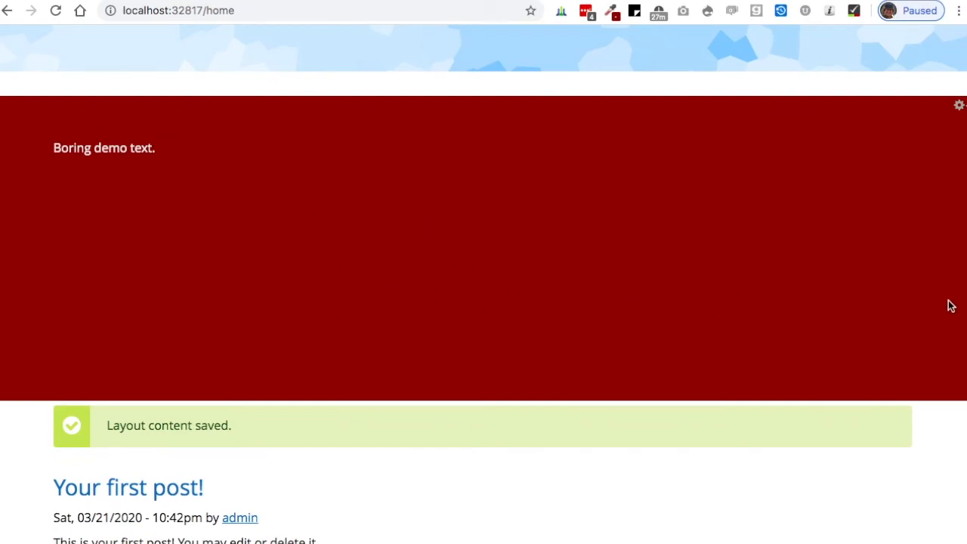
left_click_drag(960, 302, 964, 339)
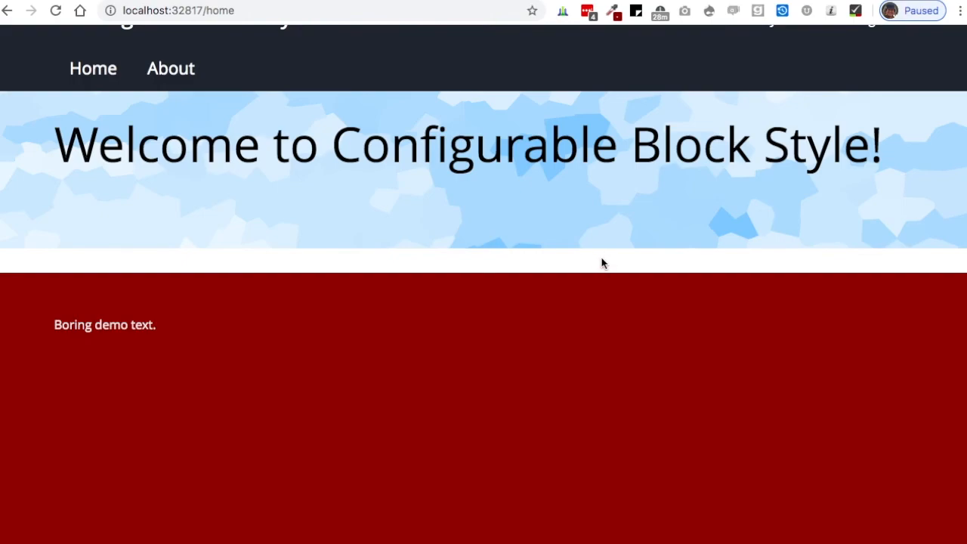
scroll(601, 263, "up", 2)
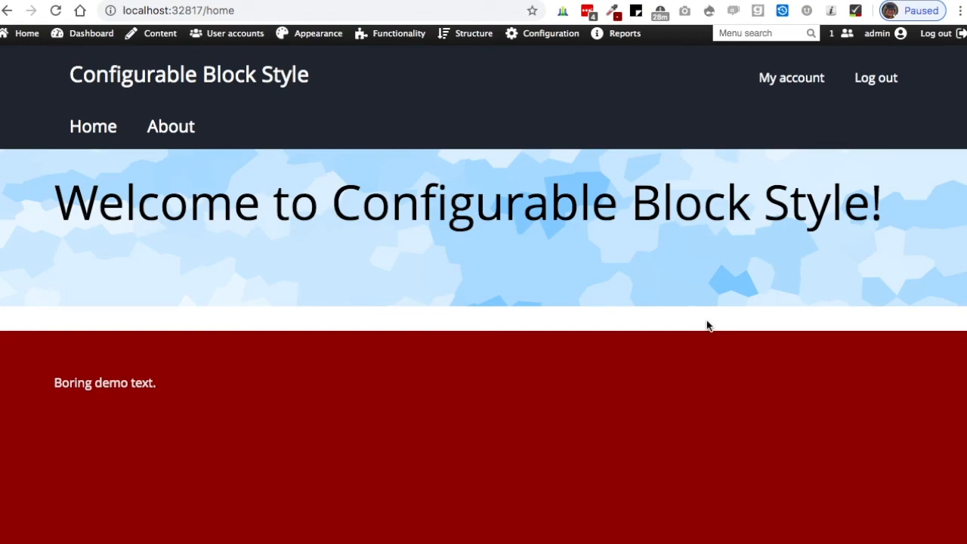
scroll(801, 337, "down", 5)
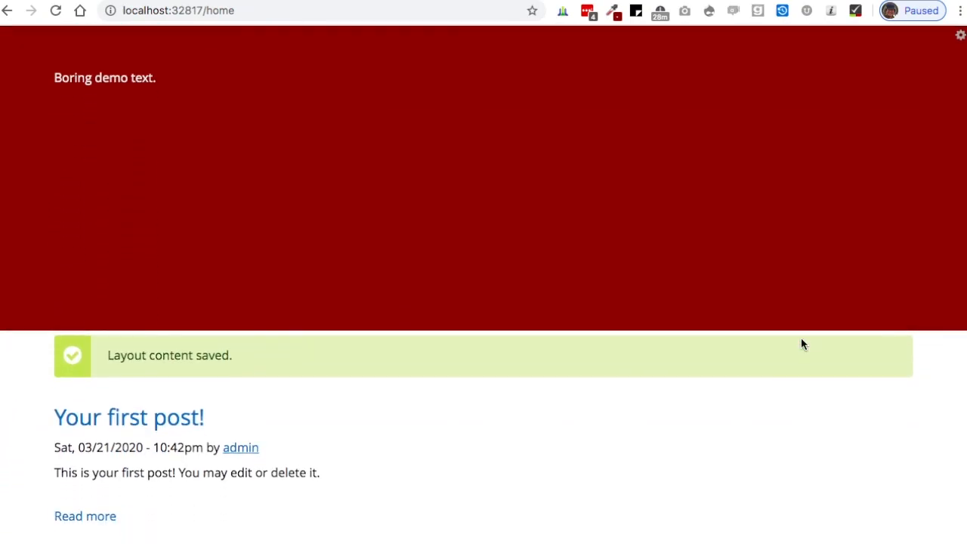
scroll(802, 341, "up", 6)
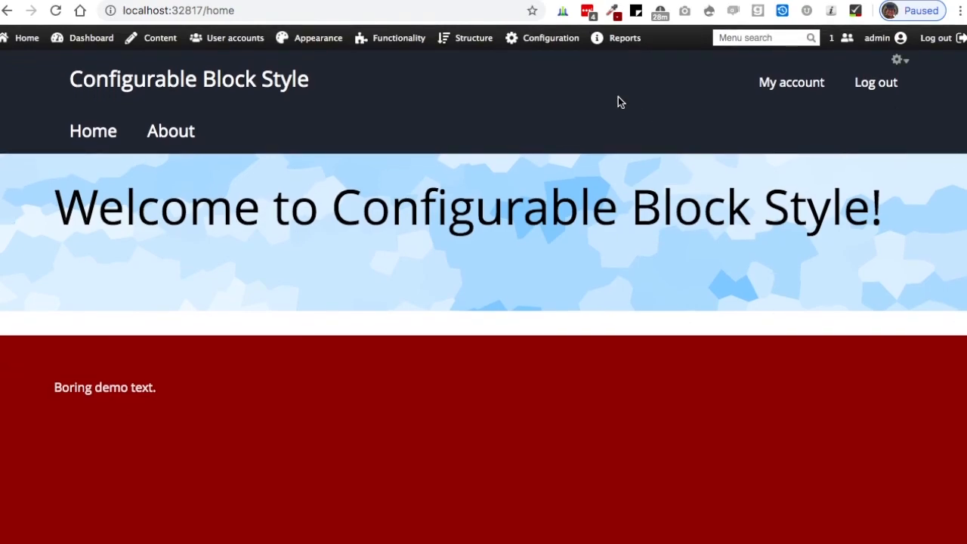